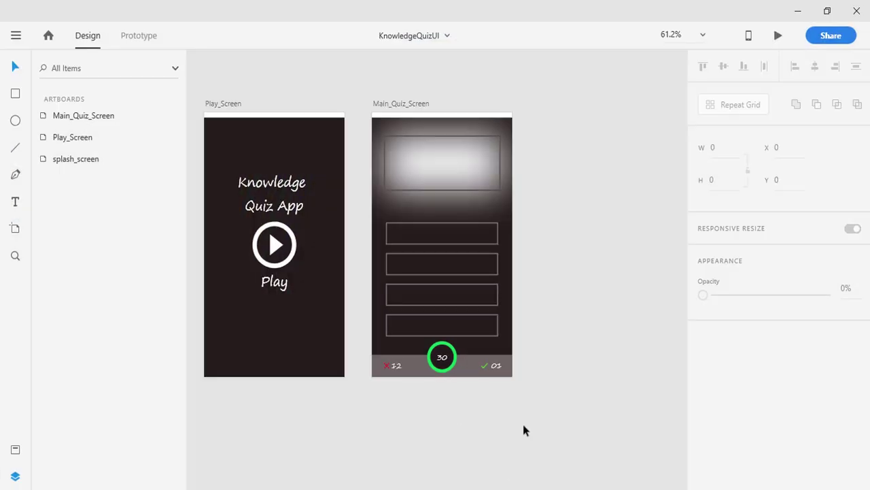
- Duplicate Main_Quiz_Screen with Ctrl+D and name the copy When_Quiz_Option_Selected
{"action": "left_click", "coordinate": [386, 103]}
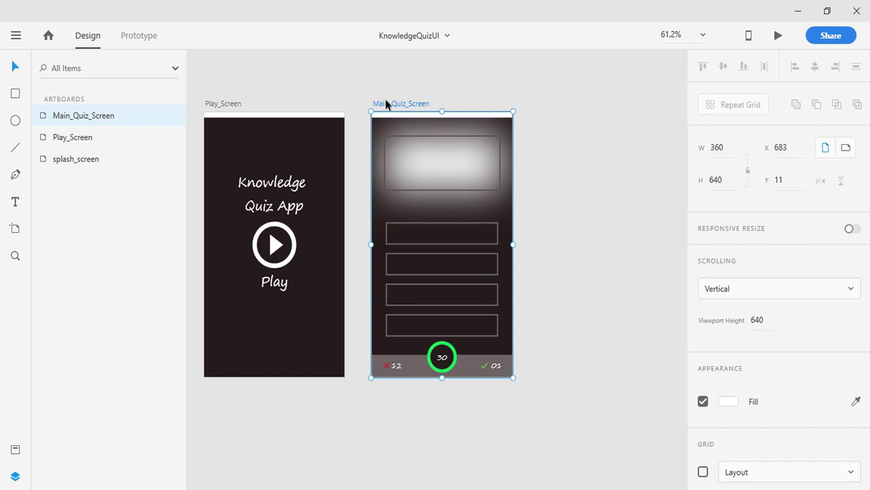
{"action": "key", "text": "ctrl+d"}
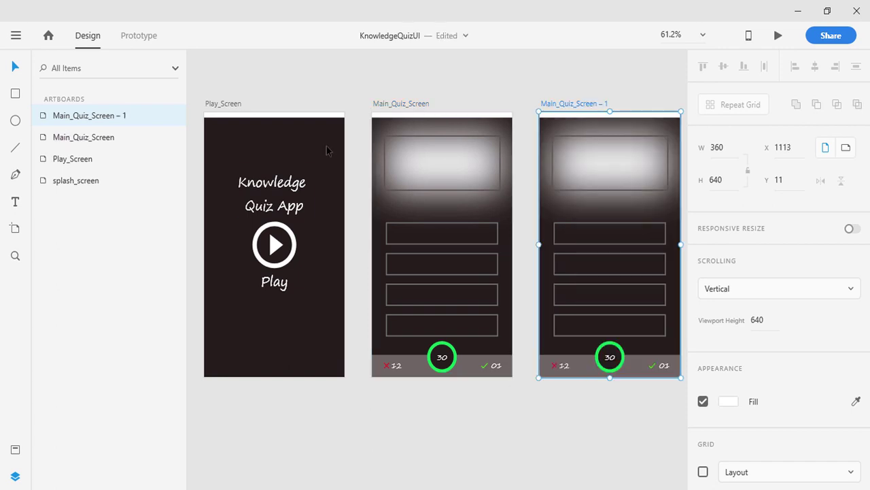
{"action": "left_click", "coordinate": [15, 477]}
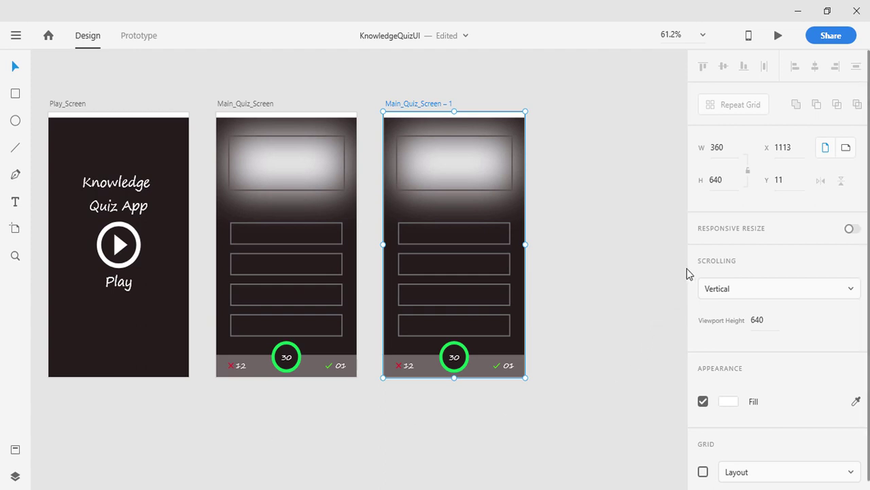
{"action": "scroll", "coordinate": [463, 193], "scroll_direction": "up", "scroll_amount": 1}
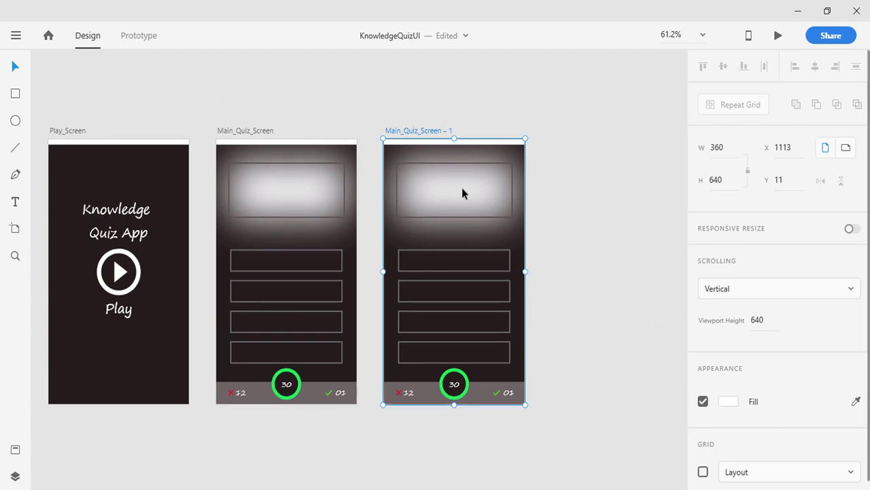
{"action": "double_click", "coordinate": [435, 132]}
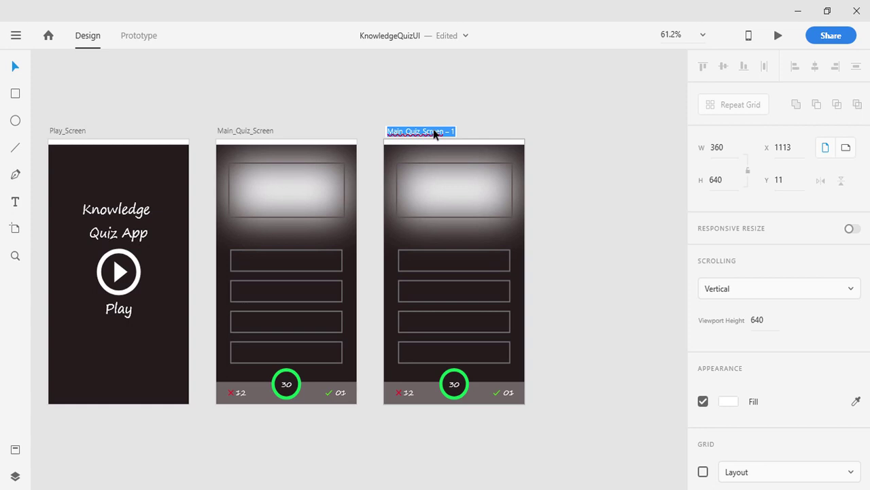
{"action": "key", "text": "End"}
{"action": "key", "text": "BackSpace"}
{"action": "key", "text": "BackSpace"}
{"action": "key", "text": "BackSpace"}
{"action": "key", "text": "BackSpace"}
{"action": "key", "text": "BackSpace"}
{"action": "key", "text": "BackSpace"}
{"action": "key", "text": "BackSpace"}
{"action": "key", "text": "BackSpace"}
{"action": "key", "text": "BackSpace"}
{"action": "key", "text": "BackSpace"}
{"action": "key", "text": "BackSpace"}
{"action": "key", "text": "BackSpace"}
{"action": "key", "text": "BackSpace"}
{"action": "key", "text": "BackSpace"}
{"action": "key", "text": "BackSpace"}
{"action": "key", "text": "BackSpace"}
{"action": "key", "text": "BackSpace"}
{"action": "key", "text": "BackSpace"}
{"action": "key", "text": "BackSpace"}
{"action": "key", "text": "BackSpace"}
{"action": "type", "text": "When Quiz Option Selc"}
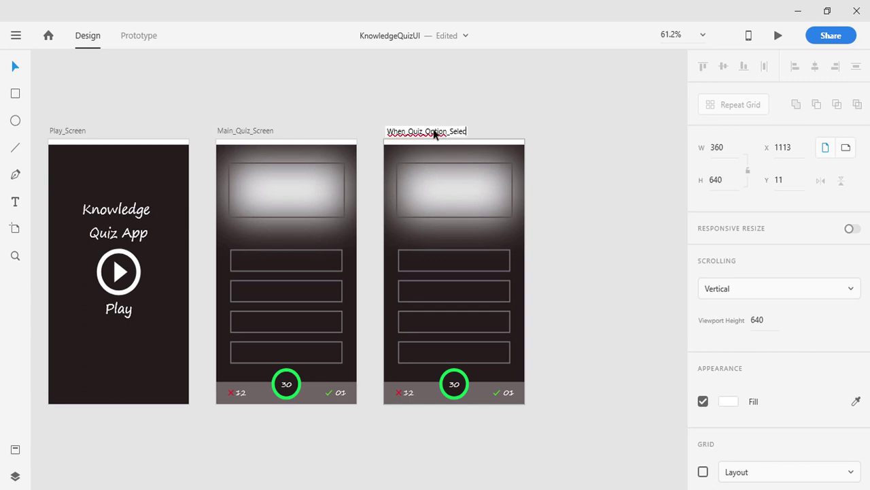
{"action": "type", "text": "ted"}
{"action": "key", "text": "Return"}
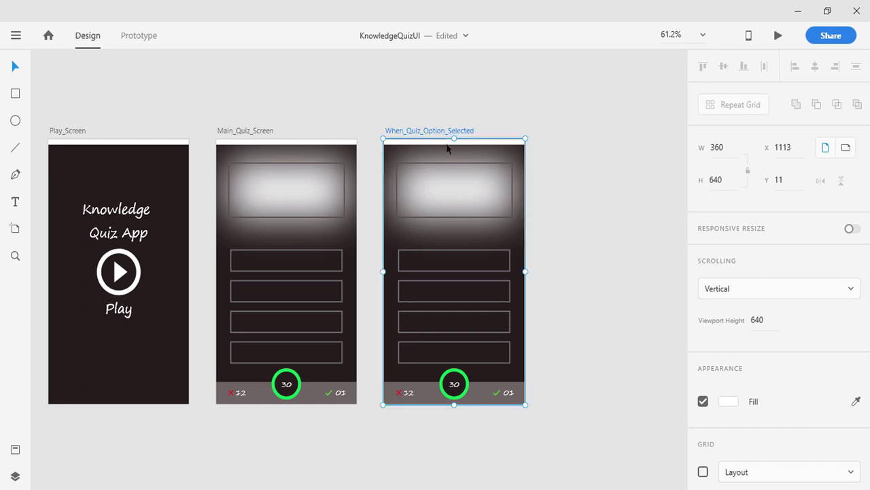
{"action": "left_click", "coordinate": [605, 308]}
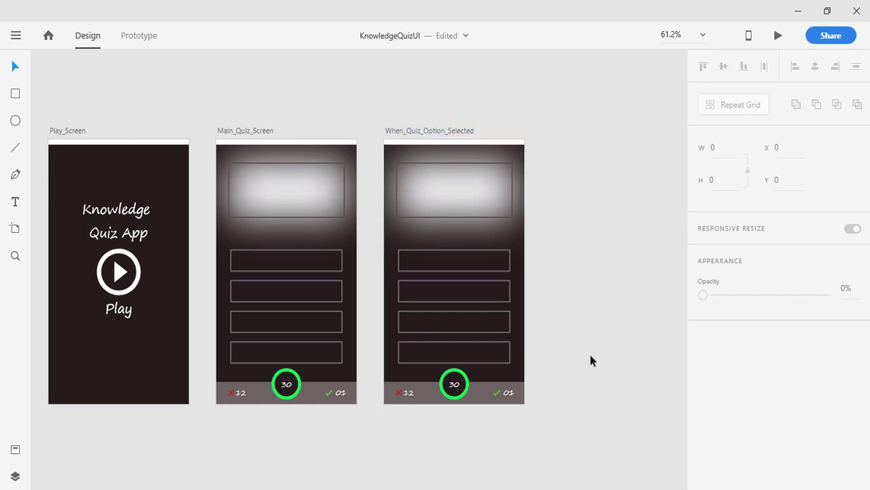
- Fill the first answer box on When_Quiz_Option_Selected with a strong orange
{"action": "left_click", "coordinate": [461, 255]}
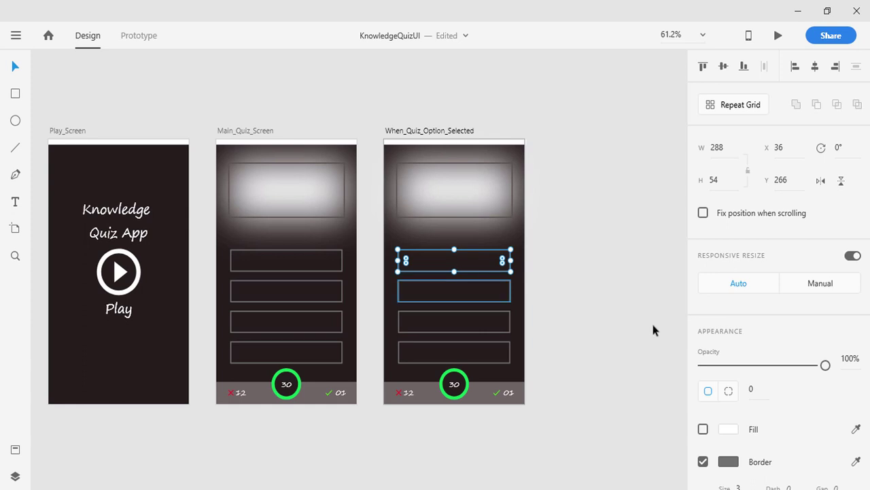
{"action": "scroll", "coordinate": [680, 370], "scroll_direction": "down", "scroll_amount": 1}
{"action": "scroll", "coordinate": [734, 408], "scroll_direction": "down", "scroll_amount": 2}
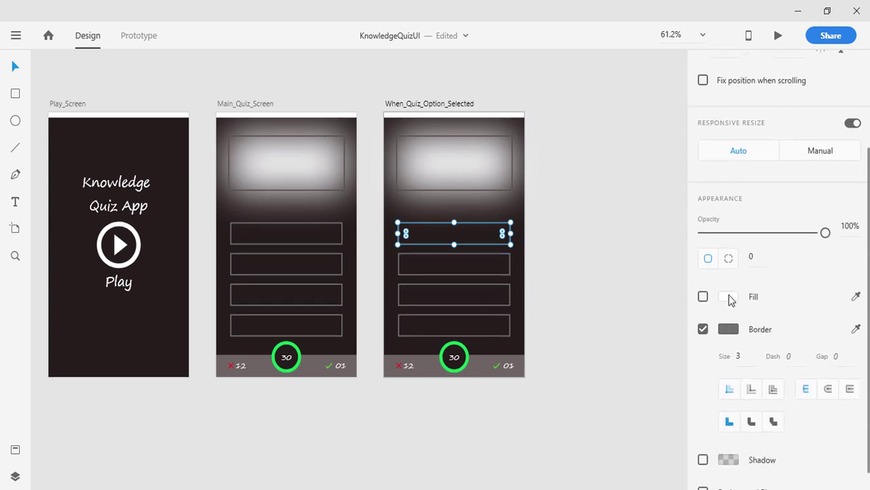
{"action": "left_click", "coordinate": [728, 296]}
{"action": "left_click", "coordinate": [663, 324]}
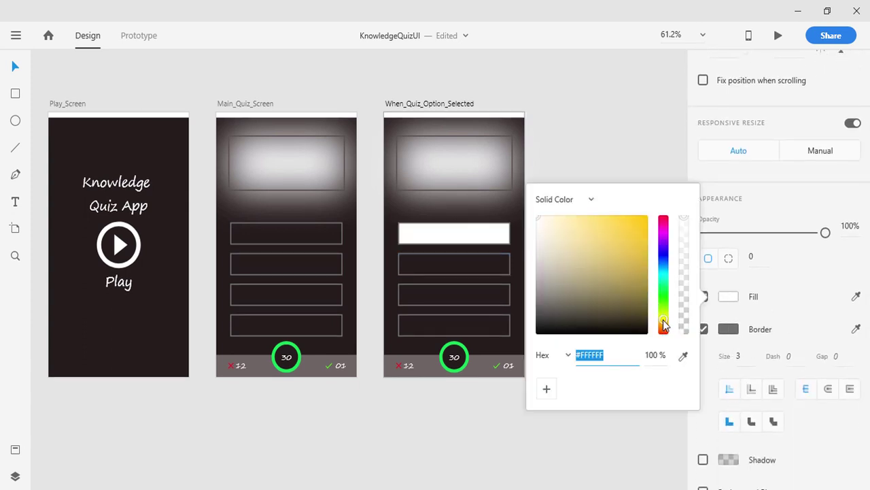
{"action": "left_click", "coordinate": [664, 321]}
{"action": "left_click_drag", "start_coordinate": [636, 284], "coordinate": [637, 227]}
{"action": "left_click", "coordinate": [621, 436]}
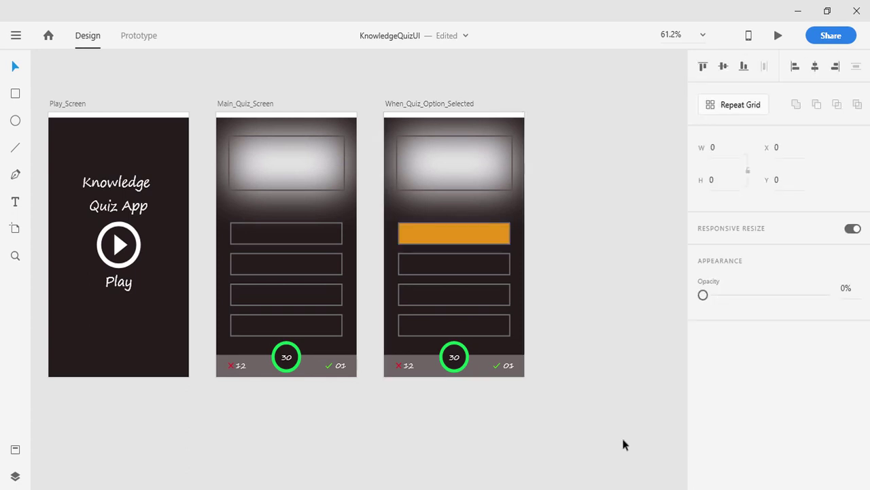
- Remove the grey border from the orange answer box while keeping its fill
{"action": "left_click", "coordinate": [484, 227]}
{"action": "left_click", "coordinate": [703, 429]}
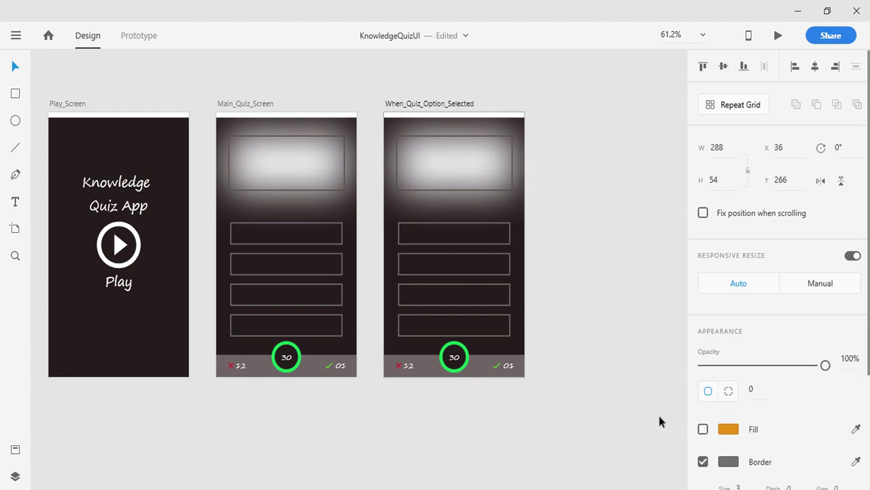
{"action": "left_click", "coordinate": [646, 416]}
{"action": "key", "text": "ctrl+z"}
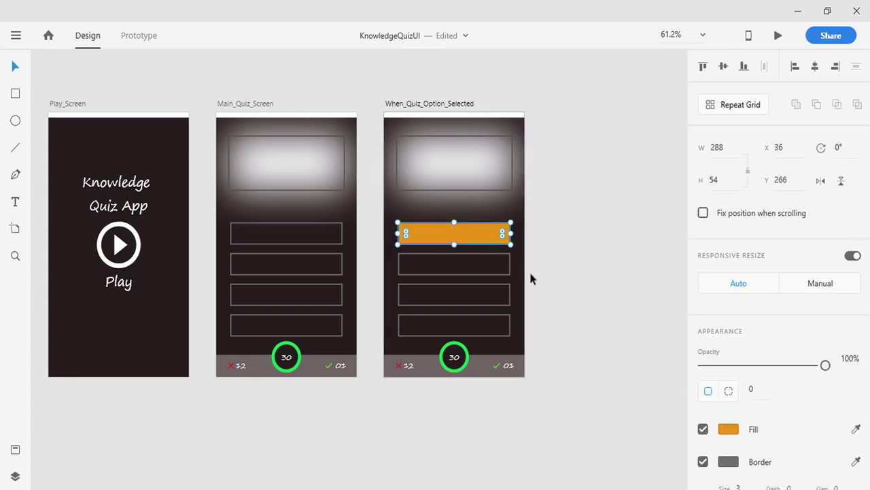
{"action": "scroll", "coordinate": [673, 422], "scroll_direction": "down", "scroll_amount": 1}
{"action": "left_click", "coordinate": [703, 461]}
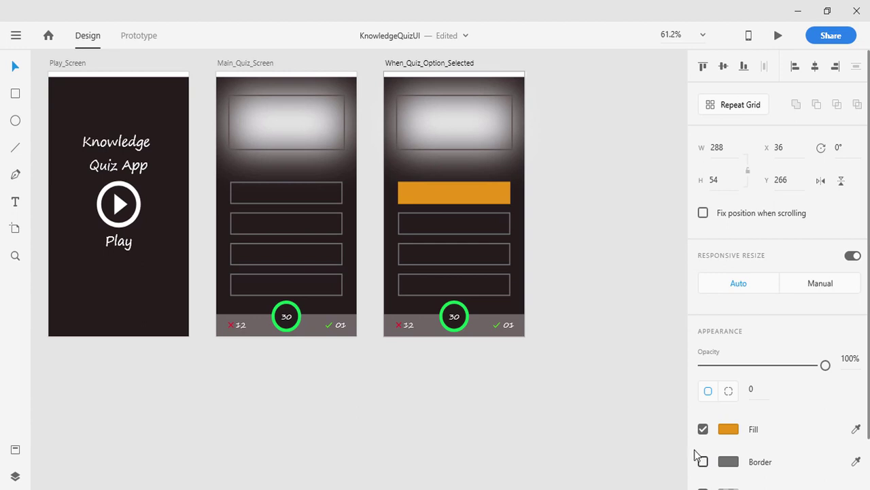
{"action": "left_click", "coordinate": [591, 310]}
{"action": "scroll", "coordinate": [566, 277], "scroll_direction": "up", "scroll_amount": 2}
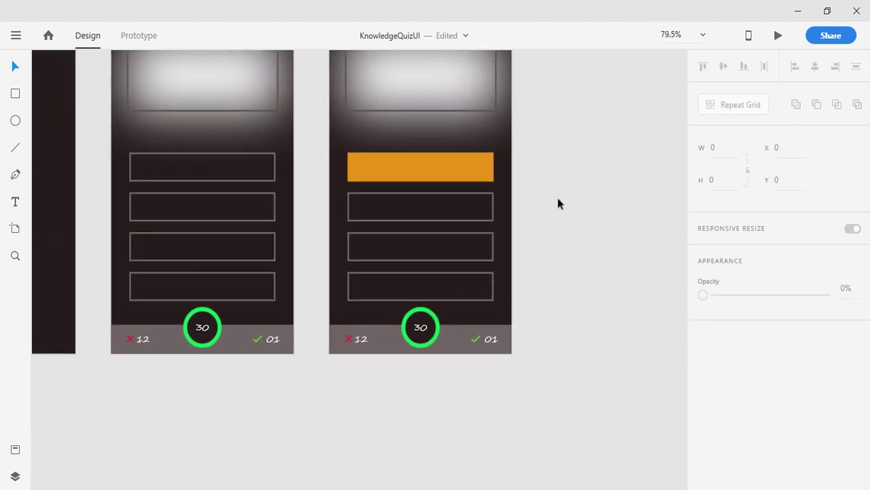
{"action": "scroll", "coordinate": [575, 245], "scroll_direction": "up", "scroll_amount": 3}
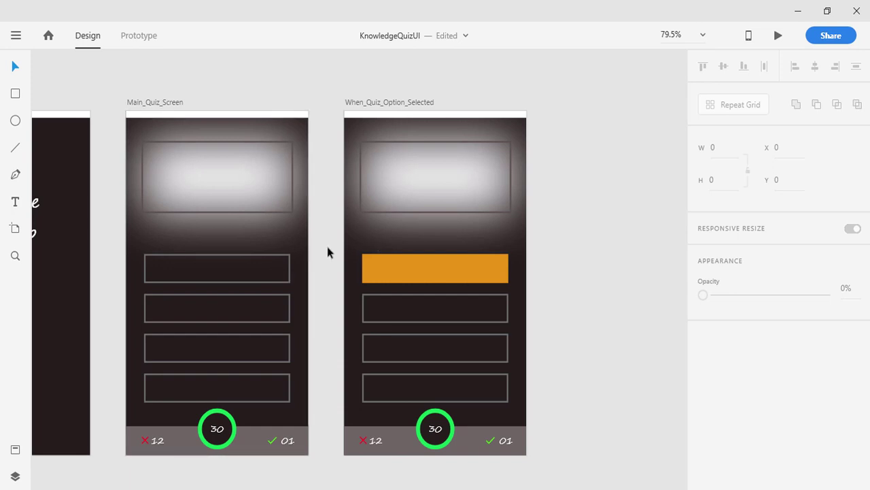
{"action": "scroll", "coordinate": [561, 318], "scroll_direction": "down", "scroll_amount": 1}
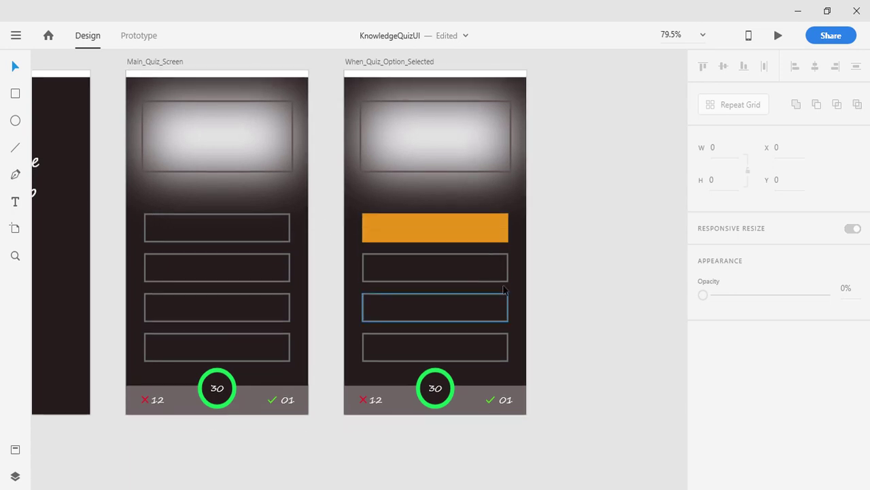
{"action": "scroll", "coordinate": [503, 291], "scroll_direction": "down", "scroll_amount": 5}
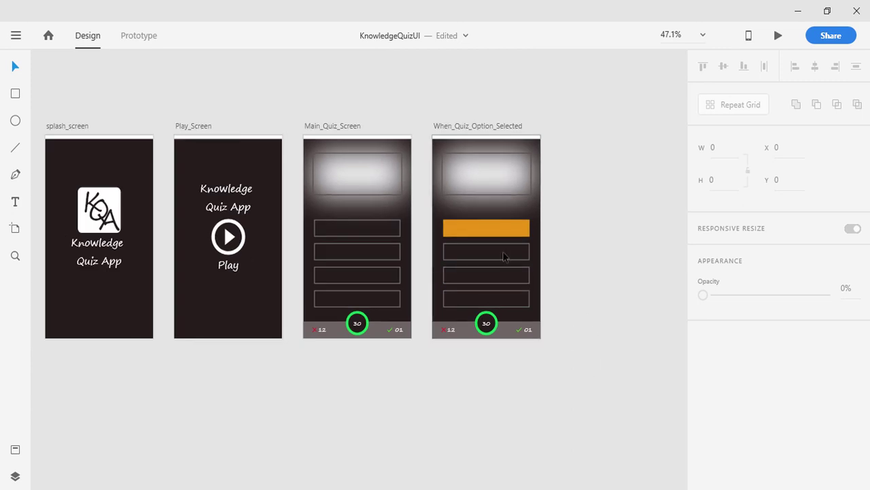
{"action": "scroll", "coordinate": [503, 256], "scroll_direction": "up", "scroll_amount": 5}
- Toggle the fill of the right artboard's background
{"action": "left_click", "coordinate": [499, 208]}
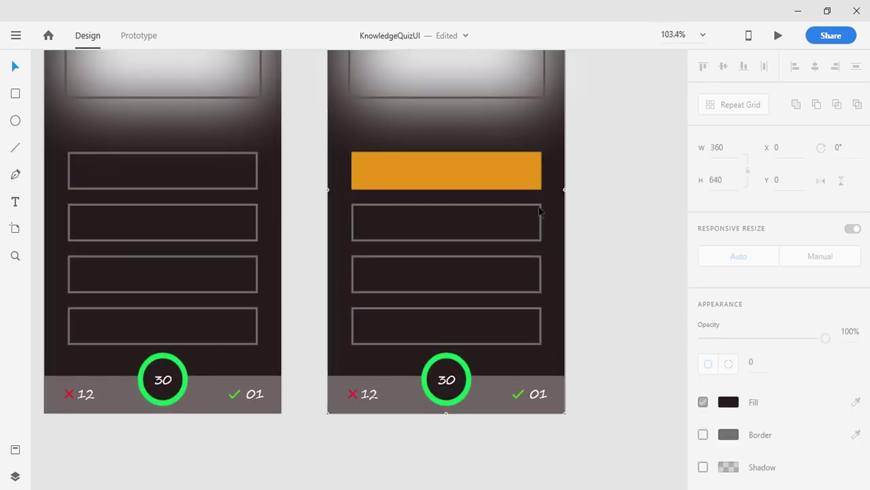
{"action": "left_click", "coordinate": [704, 402]}
{"action": "left_click", "coordinate": [559, 258]}
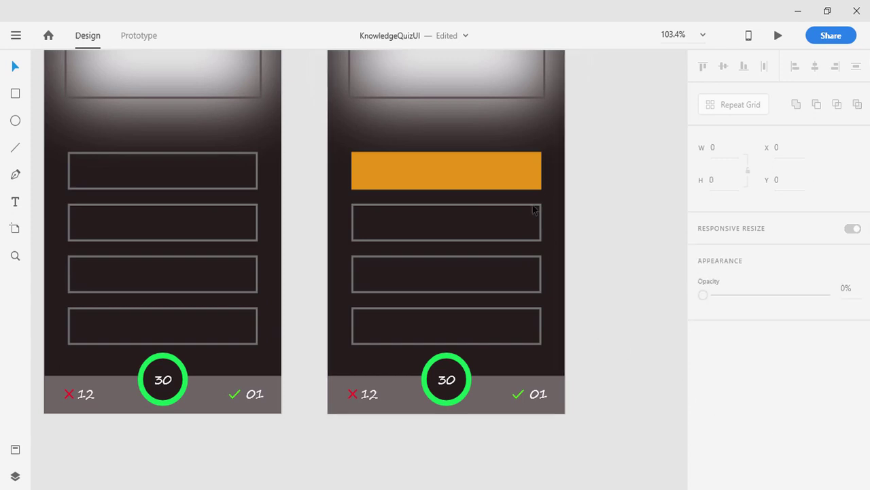
- Give the second, third and fourth answer boxes the first box's orange, without grey borders
{"action": "left_click", "coordinate": [541, 224]}
{"action": "scroll", "coordinate": [597, 329], "scroll_direction": "down", "scroll_amount": 1}
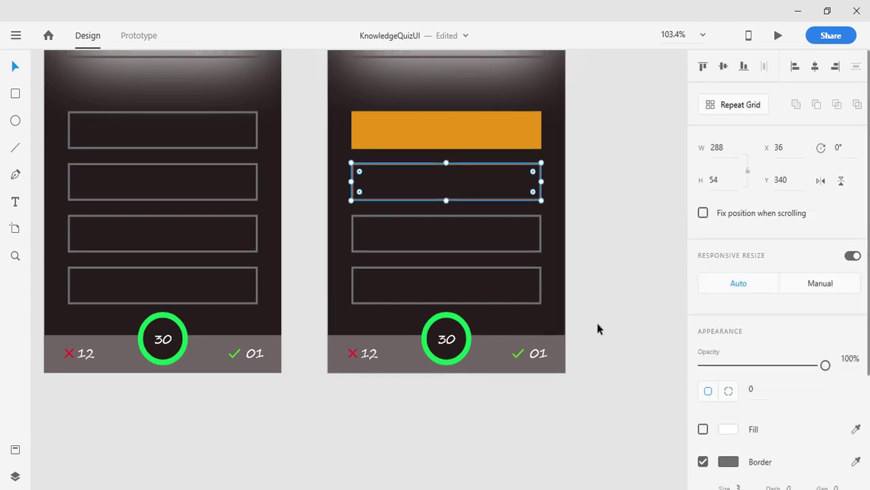
{"action": "left_click", "coordinate": [519, 219], "text": "shift"}
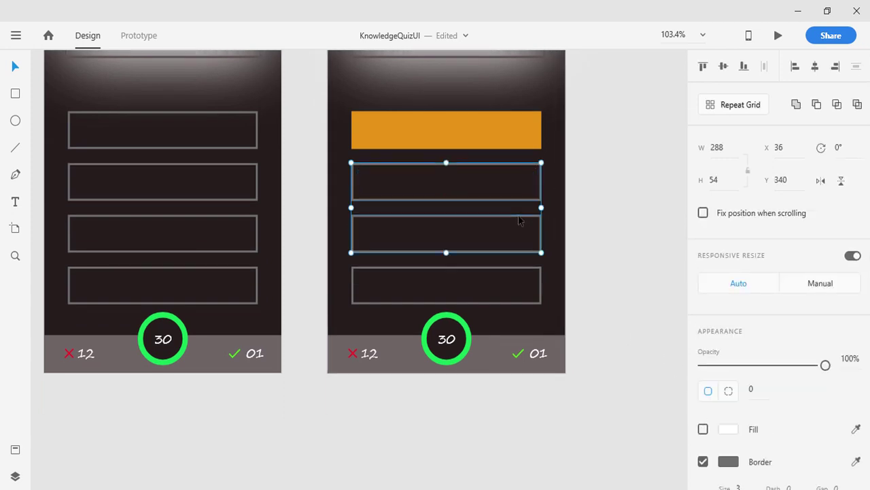
{"action": "left_click", "coordinate": [511, 272], "text": "shift"}
{"action": "scroll", "coordinate": [597, 330], "scroll_direction": "down", "scroll_amount": 1}
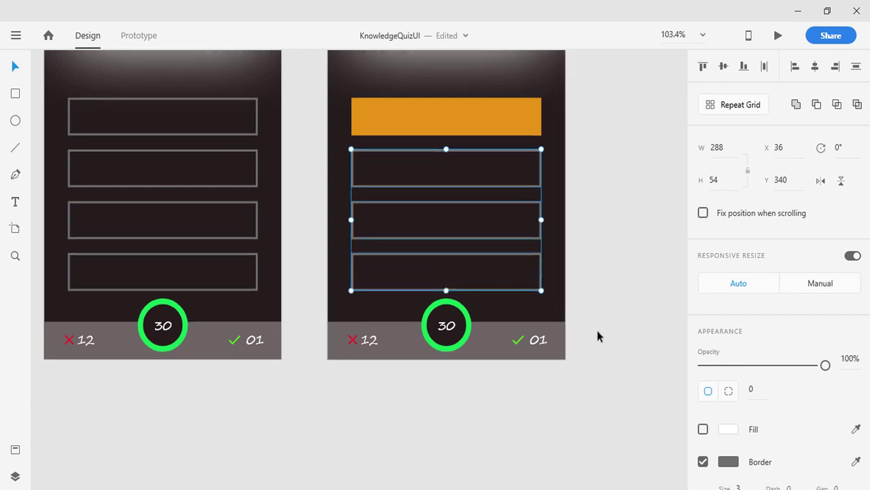
{"action": "left_click", "coordinate": [703, 429]}
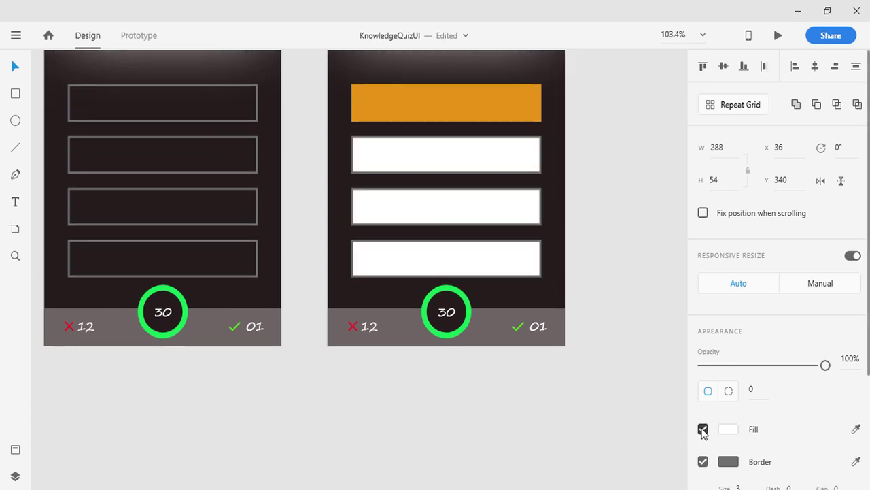
{"action": "left_click", "coordinate": [856, 429]}
{"action": "left_click", "coordinate": [529, 103]}
{"action": "scroll", "coordinate": [725, 437], "scroll_direction": "down", "scroll_amount": 3}
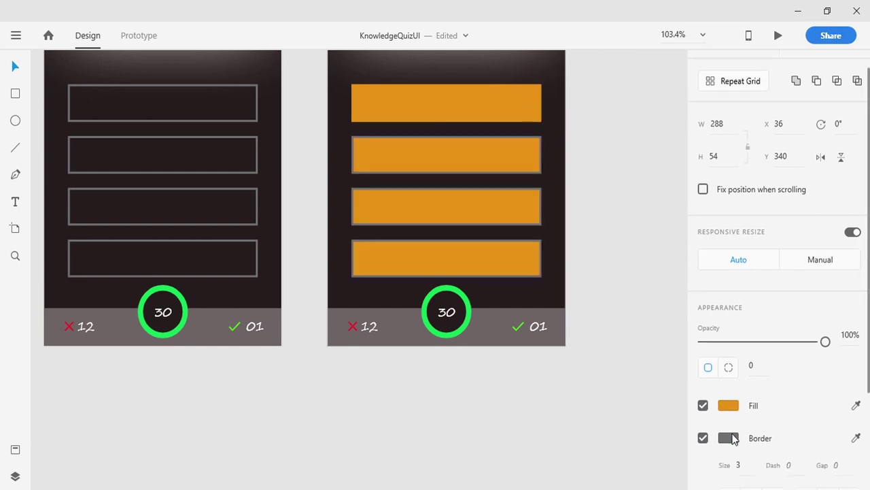
{"action": "left_click", "coordinate": [702, 332]}
{"action": "left_click", "coordinate": [618, 357]}
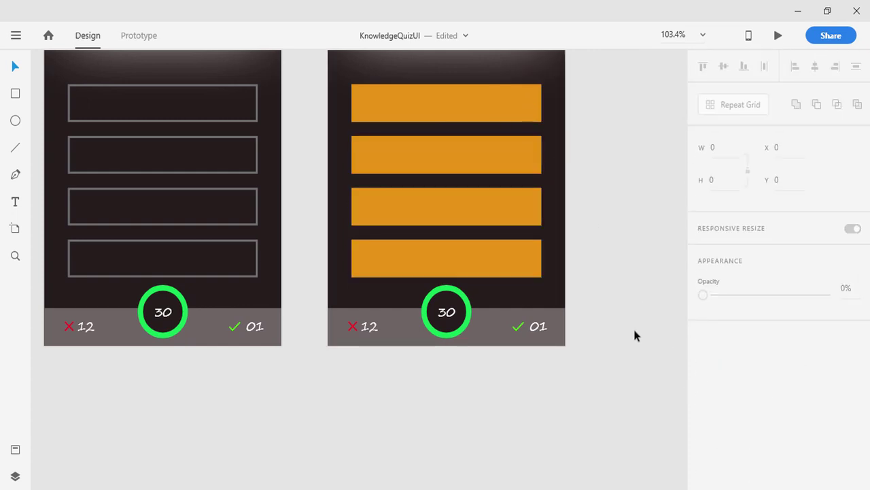
- Save the KnowledgeQuizUI document
{"action": "scroll", "coordinate": [633, 327], "scroll_direction": "down", "scroll_amount": 2}
{"action": "scroll", "coordinate": [633, 363], "scroll_direction": "up", "scroll_amount": 3}
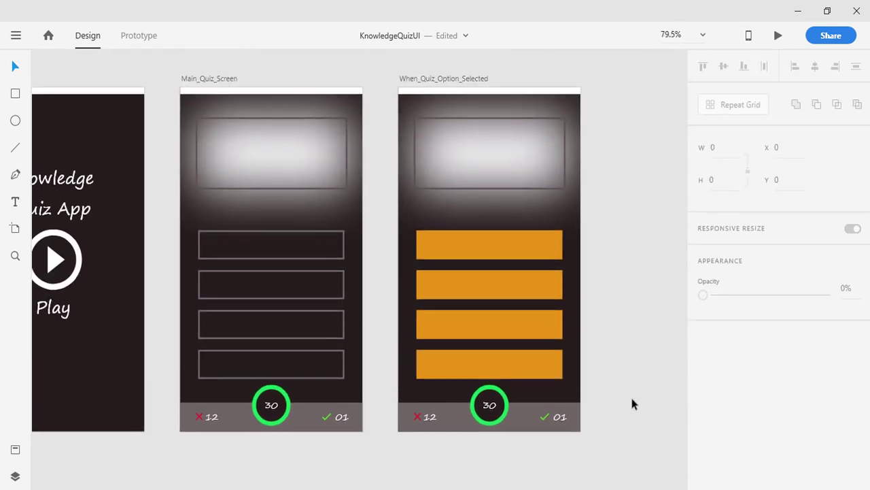
{"action": "scroll", "coordinate": [629, 369], "scroll_direction": "down", "scroll_amount": 1}
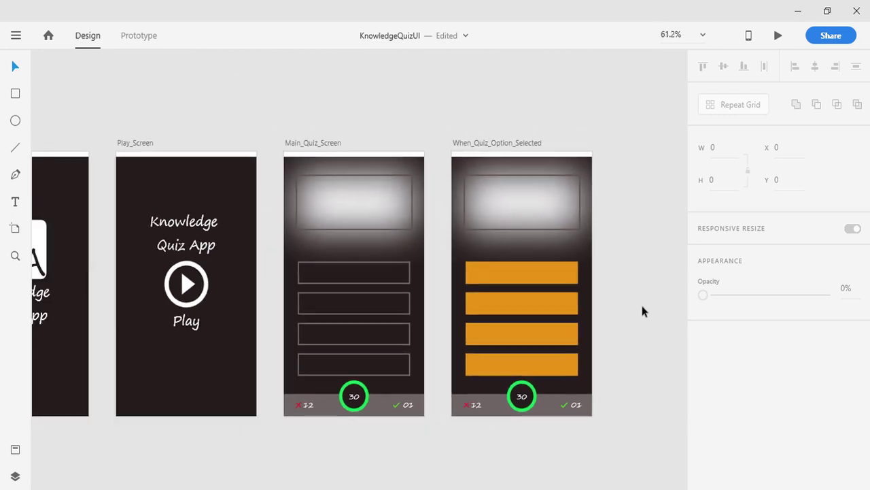
{"action": "key", "text": "ctrl+s"}
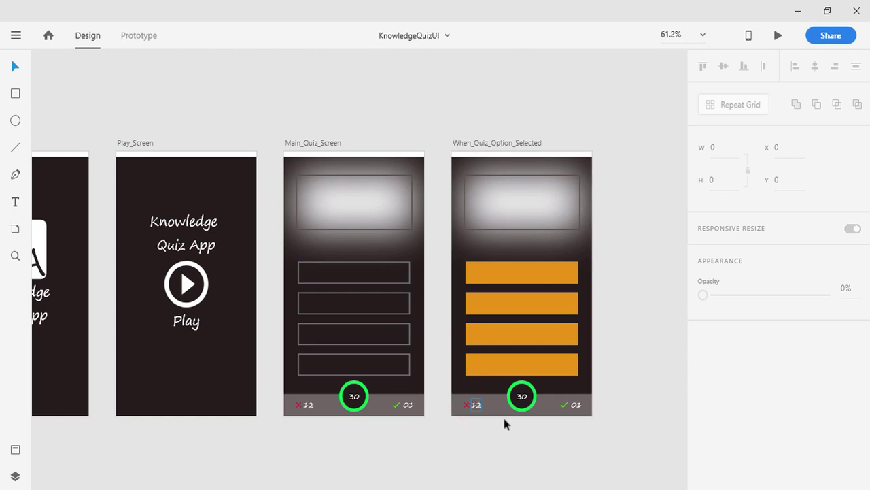
- Duplicate When_Quiz_Option_Selected and rename the copy When_Quiz_Option_Corrrect
{"action": "left_click", "coordinate": [511, 147]}
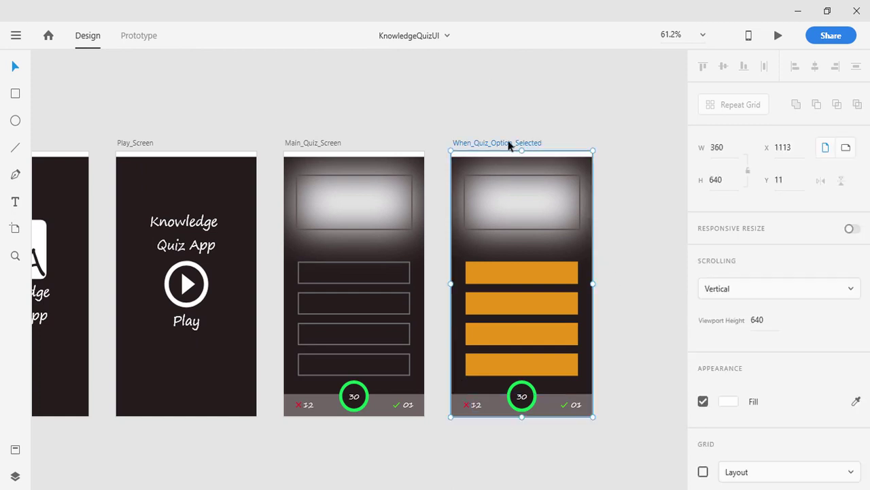
{"action": "key", "text": "ctrl+d"}
{"action": "left_click", "coordinate": [487, 225]}
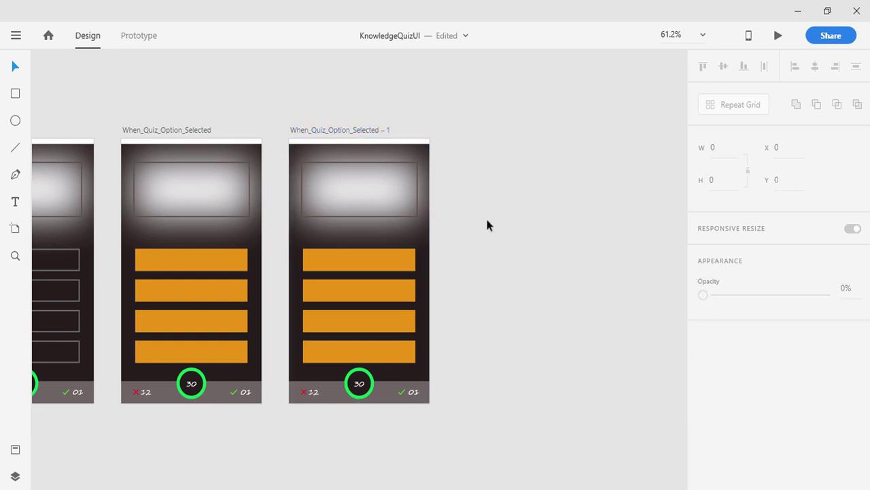
{"action": "left_click", "coordinate": [342, 131]}
{"action": "double_click", "coordinate": [341, 130]}
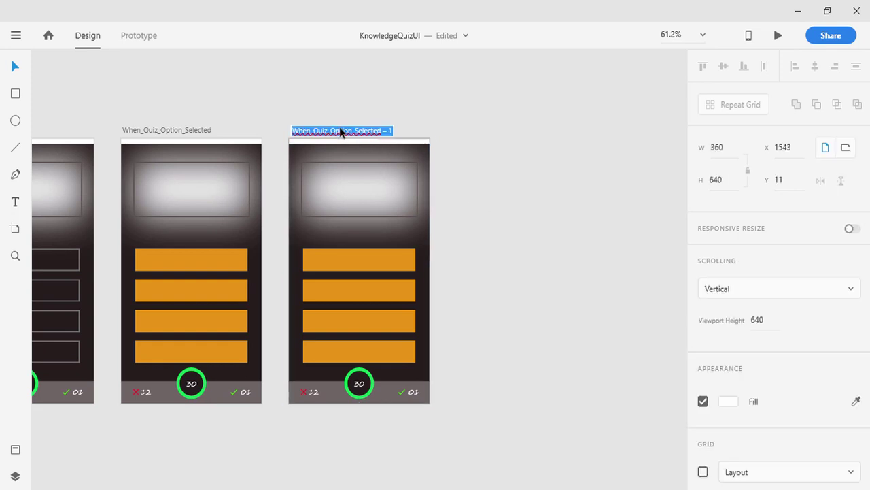
{"action": "type", "text": "Wheb"}
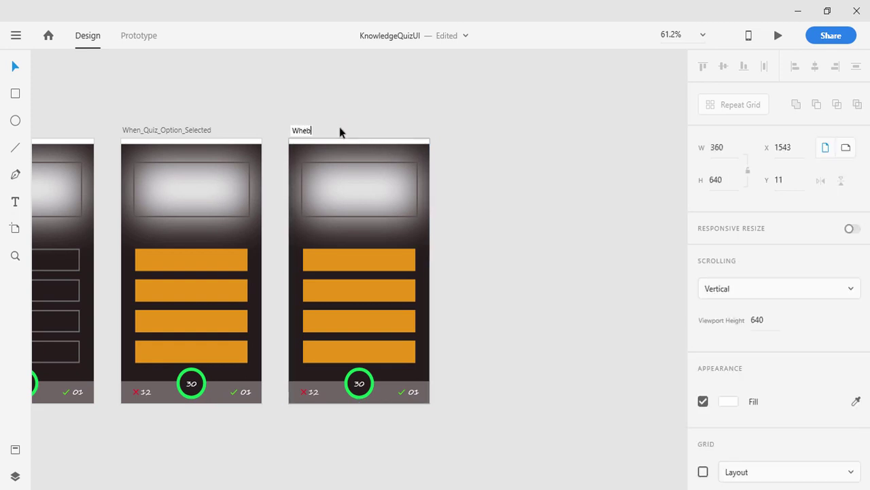
{"action": "key", "text": "BackSpace"}
{"action": "type", "text": "n_Quiz"}
{"action": "type", "text": " OPtion"}
{"action": "key", "text": "BackSpace"}
{"action": "key", "text": "BackSpace"}
{"action": "key", "text": "BackSpace"}
{"action": "key", "text": "BackSpace"}
{"action": "type", "text": "ption_Corrrect"}
{"action": "key", "text": "Return"}
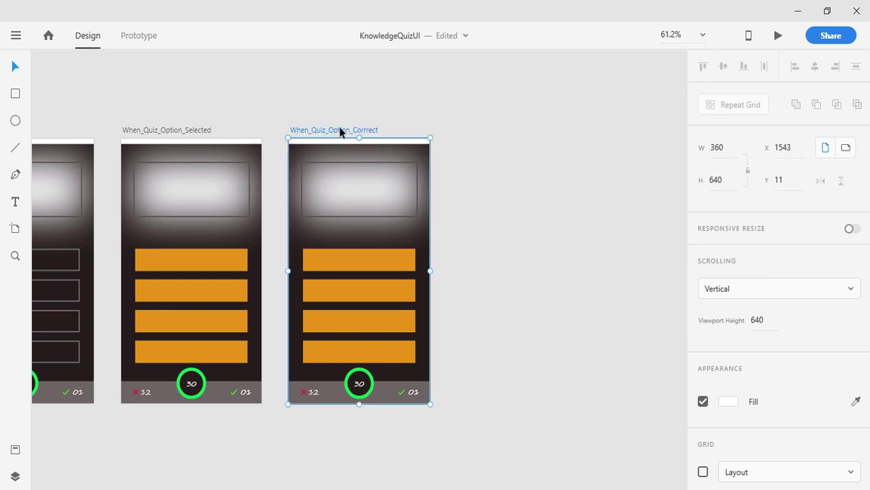
{"action": "left_click", "coordinate": [591, 307]}
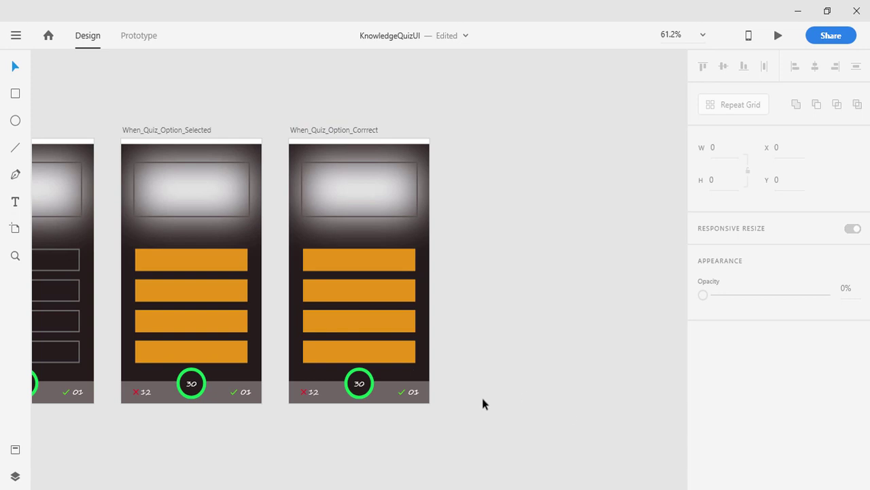
- Eyedrop the timer ring's green into the first answer bar's fill
{"action": "scroll", "coordinate": [483, 397], "scroll_direction": "up", "scroll_amount": 3}
{"action": "left_click_drag", "start_coordinate": [483, 386], "coordinate": [525, 376]}
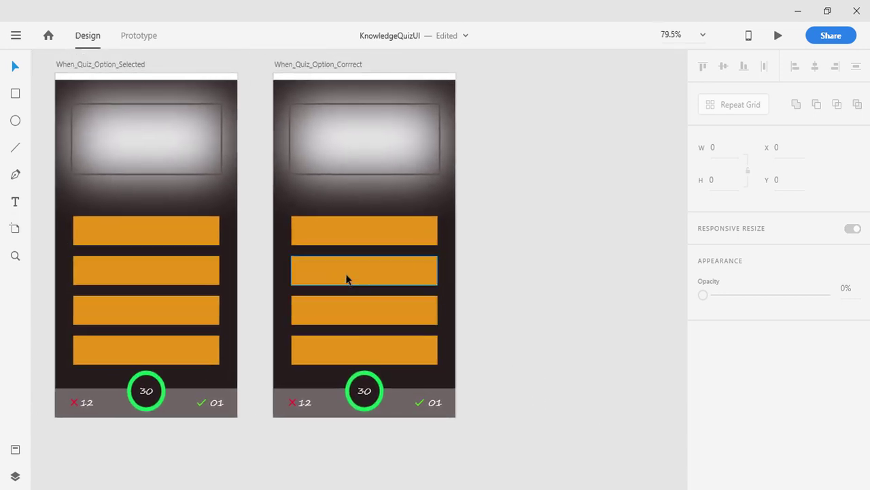
{"action": "left_click", "coordinate": [350, 231]}
{"action": "scroll", "coordinate": [707, 353], "scroll_direction": "down", "scroll_amount": 2}
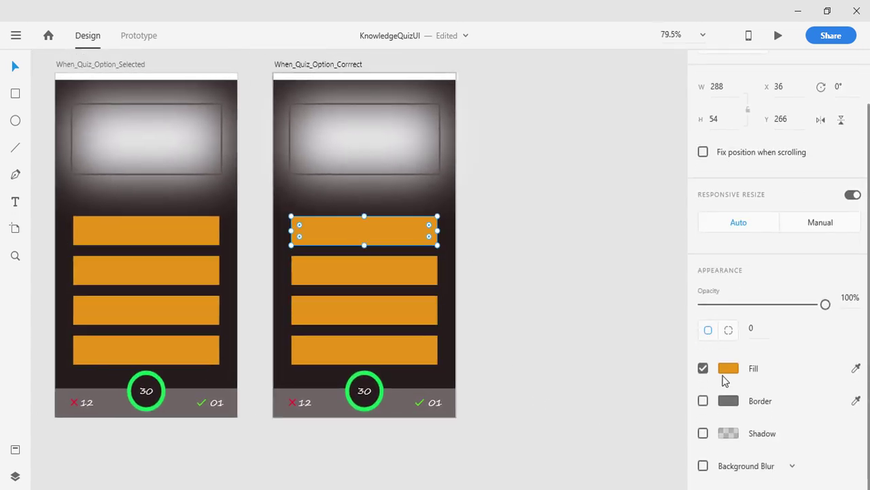
{"action": "left_click", "coordinate": [729, 369]}
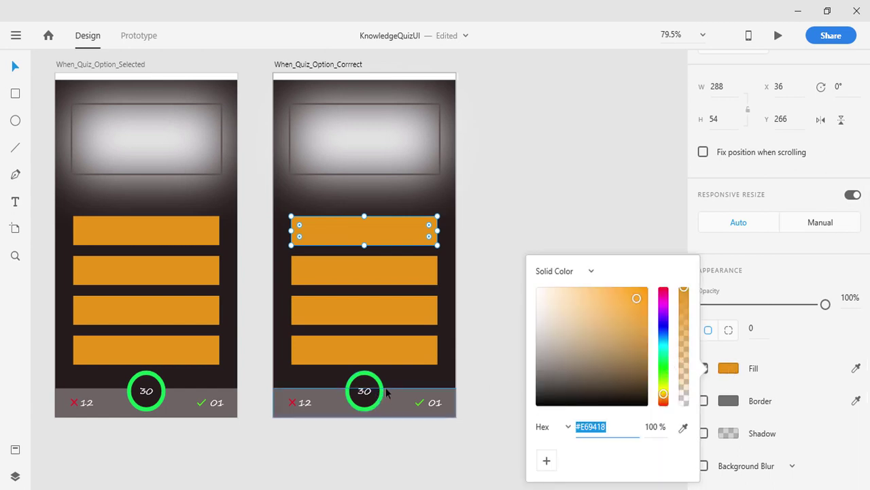
{"action": "left_click", "coordinate": [856, 369]}
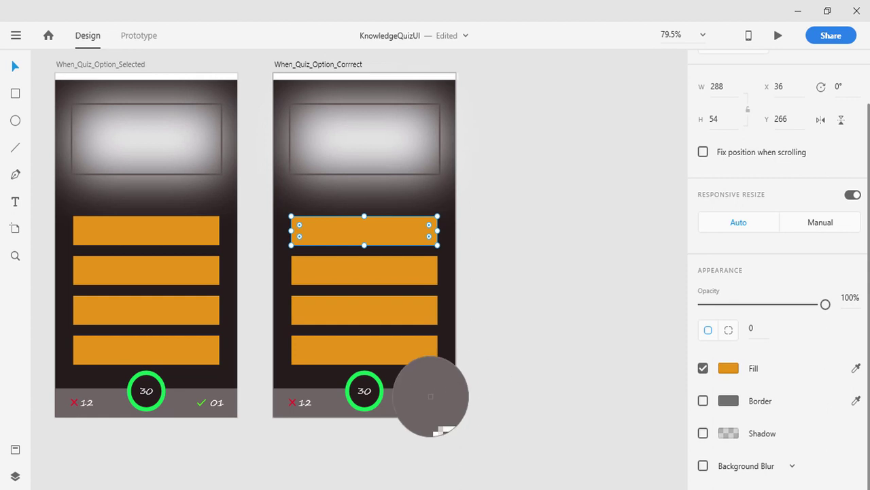
{"action": "left_click", "coordinate": [380, 393]}
{"action": "left_click", "coordinate": [521, 407]}
- Match the checkmark icon's colour to the green bar
{"action": "left_click", "coordinate": [421, 407]}
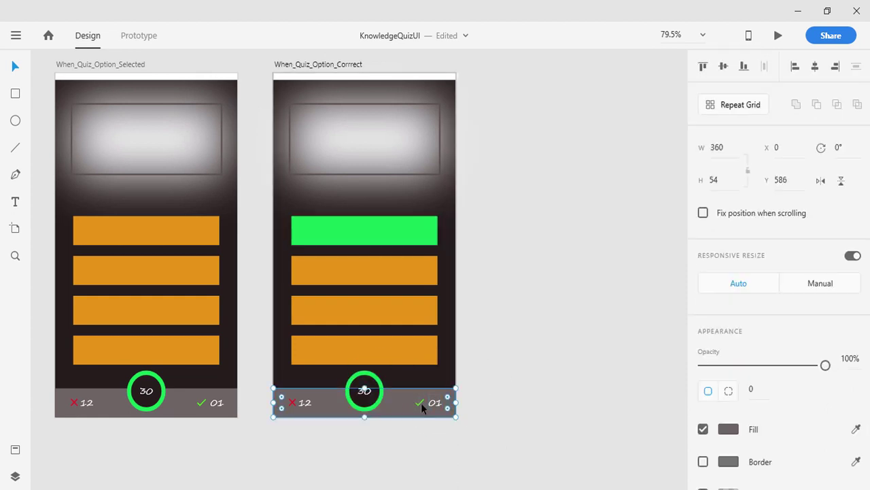
{"action": "scroll", "coordinate": [420, 402], "scroll_direction": "up", "scroll_amount": 5}
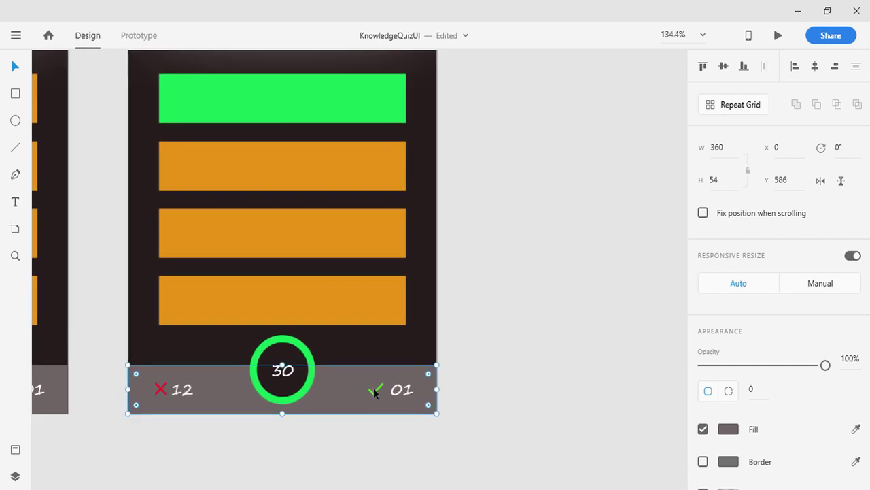
{"action": "left_click", "coordinate": [375, 395]}
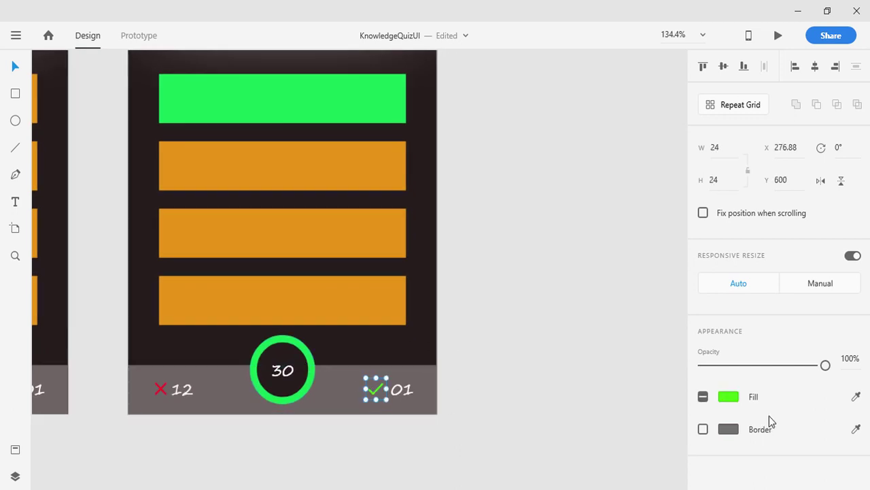
{"action": "left_click", "coordinate": [856, 396]}
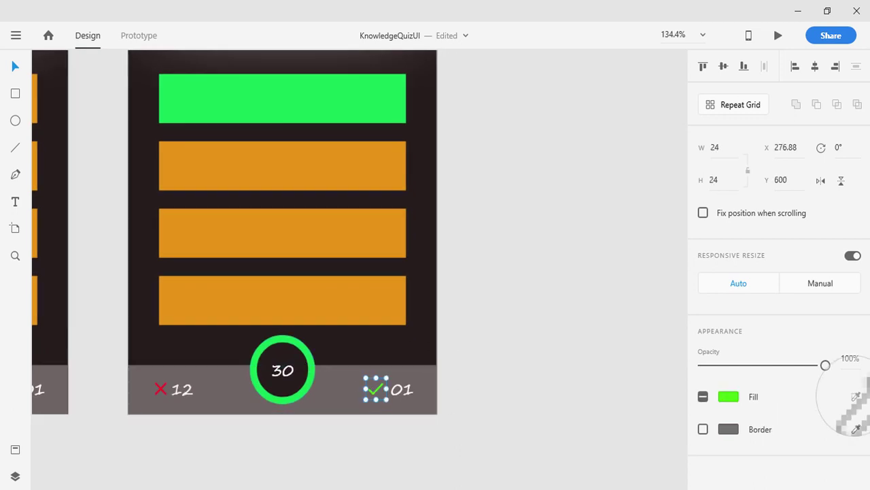
{"action": "left_click", "coordinate": [320, 107]}
{"action": "left_click", "coordinate": [447, 280]}
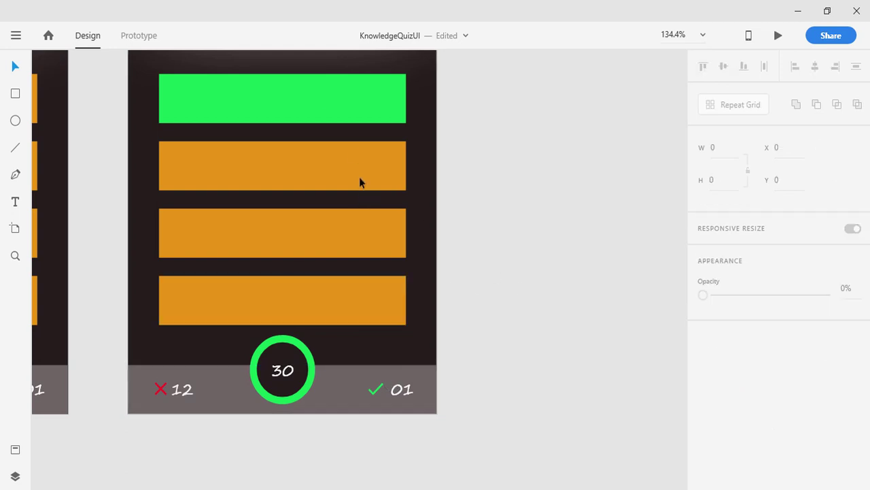
- Give the second, third and fourth answer bars the first bar's green
{"action": "left_click", "coordinate": [340, 160]}
{"action": "left_click", "coordinate": [326, 233], "text": "shift"}
{"action": "left_click", "coordinate": [344, 314], "text": "shift"}
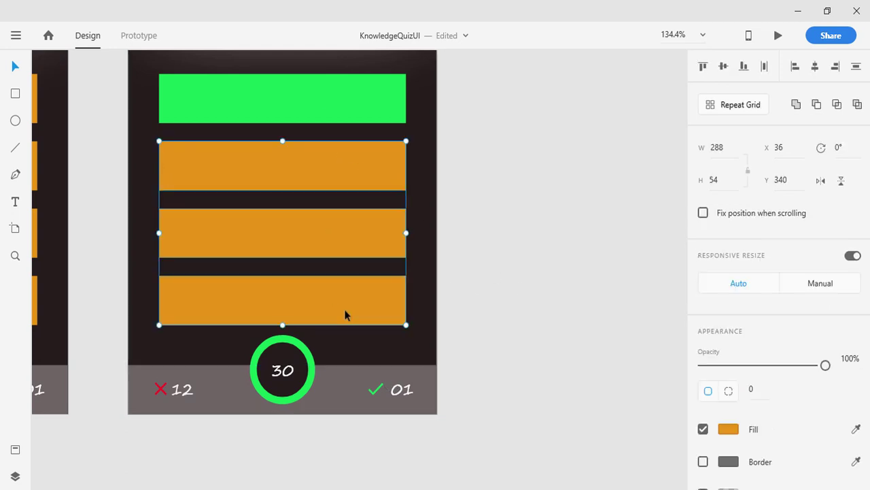
{"action": "scroll", "coordinate": [531, 333], "scroll_direction": "down", "scroll_amount": 2}
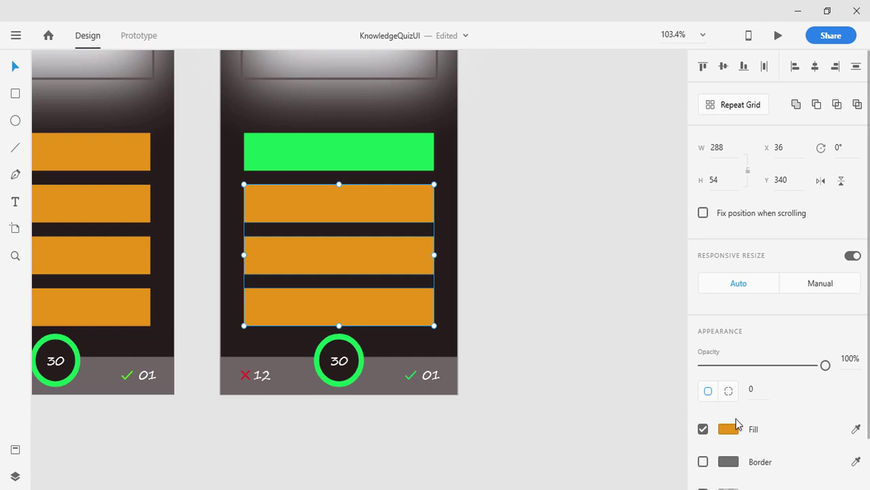
{"action": "scroll", "coordinate": [791, 436], "scroll_direction": "down", "scroll_amount": 1}
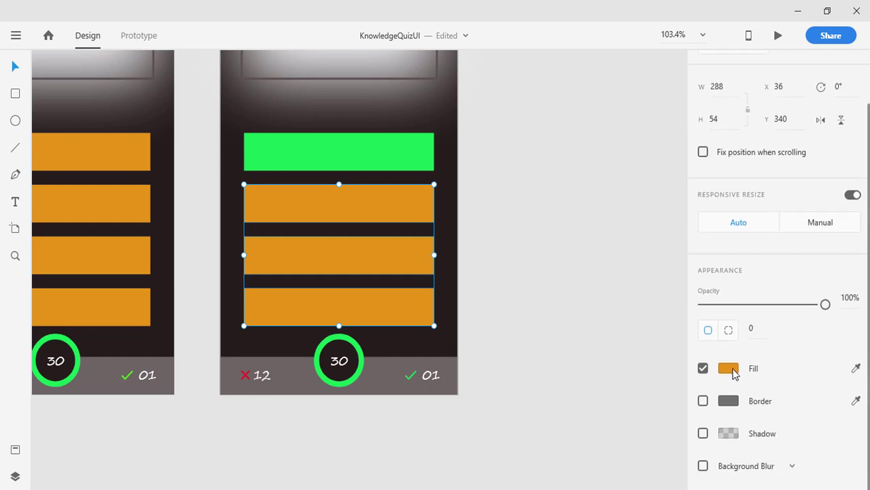
{"action": "left_click", "coordinate": [733, 371]}
{"action": "left_click", "coordinate": [856, 369]}
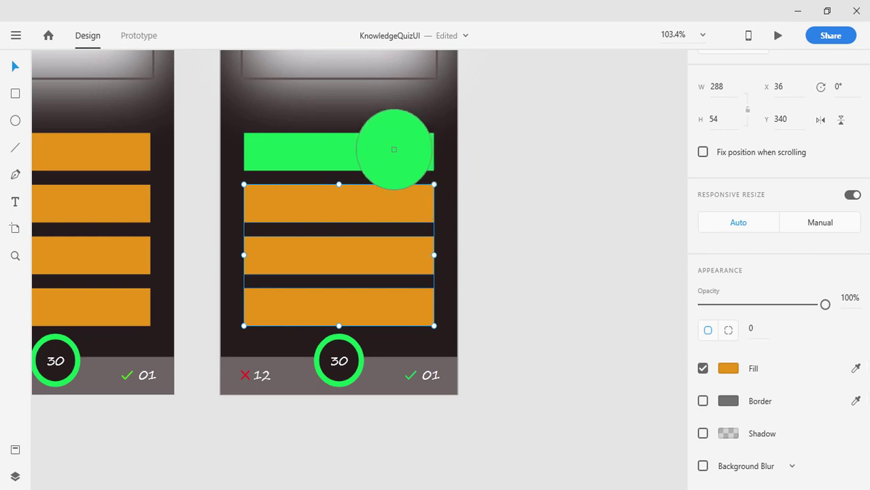
{"action": "left_click", "coordinate": [393, 149]}
{"action": "left_click", "coordinate": [508, 250]}
{"action": "scroll", "coordinate": [509, 250], "scroll_direction": "down", "scroll_amount": 3}
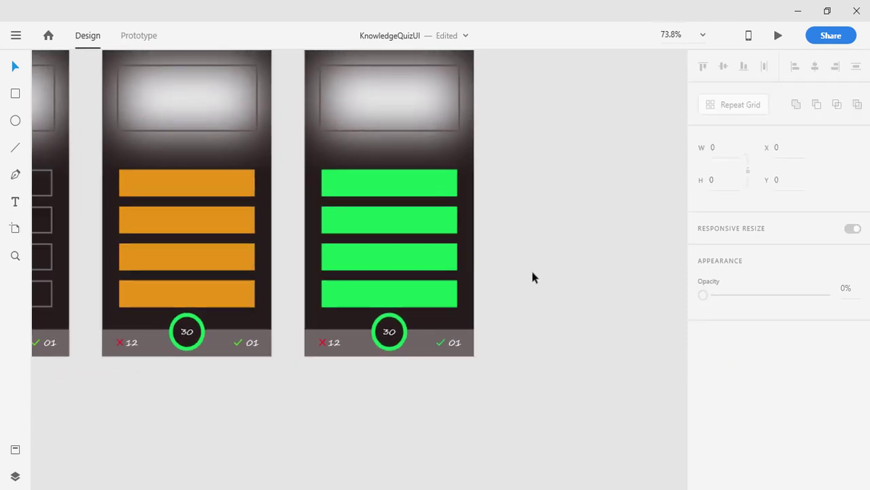
{"action": "scroll", "coordinate": [531, 268], "scroll_direction": "down", "scroll_amount": 2}
{"action": "scroll", "coordinate": [549, 263], "scroll_direction": "left", "scroll_amount": 4}
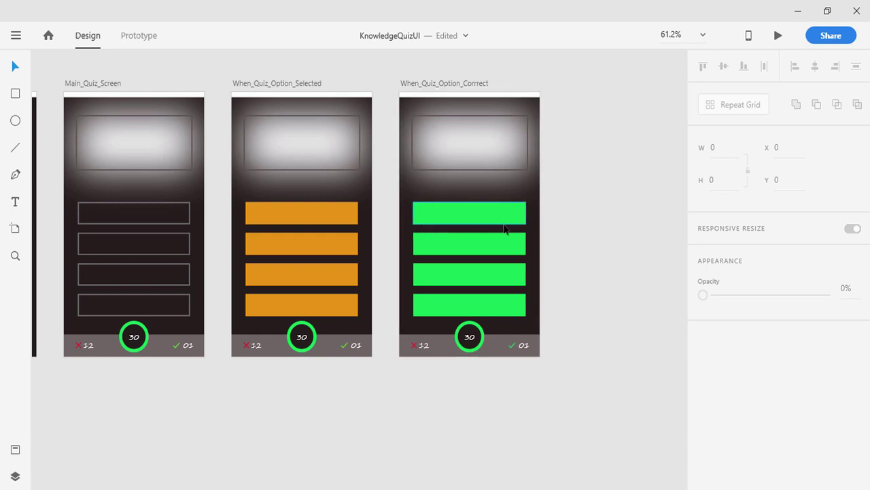
{"action": "left_click", "coordinate": [436, 84]}
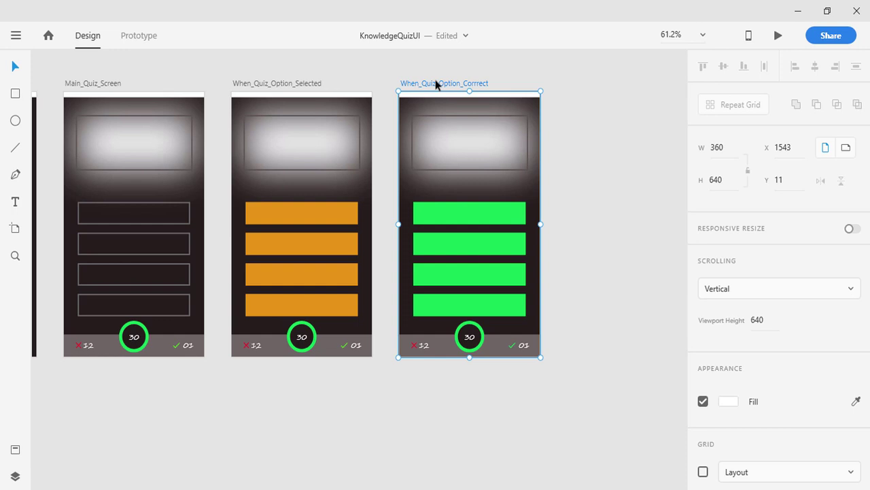
- Duplicate When_Quiz_Option_Corrrect and rename the copy When_Quiz_Option_Wrong
{"action": "key", "text": "ctrl+d"}
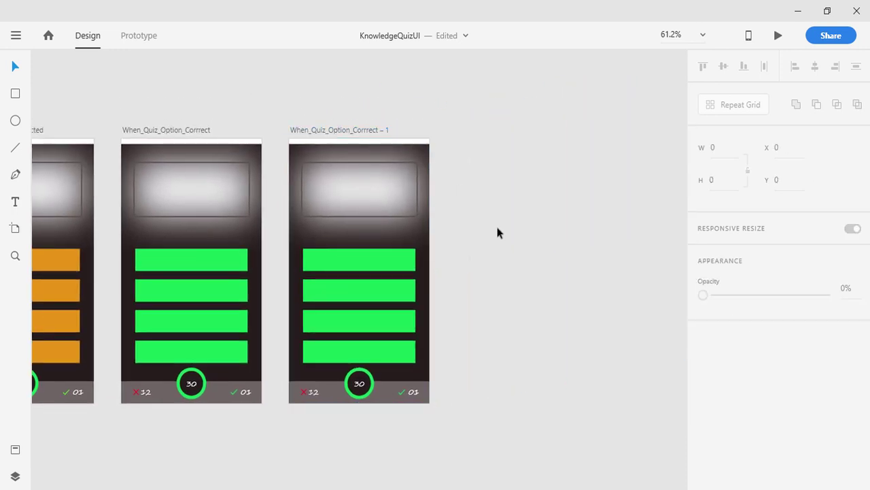
{"action": "scroll", "coordinate": [504, 260], "scroll_direction": "down", "scroll_amount": 1}
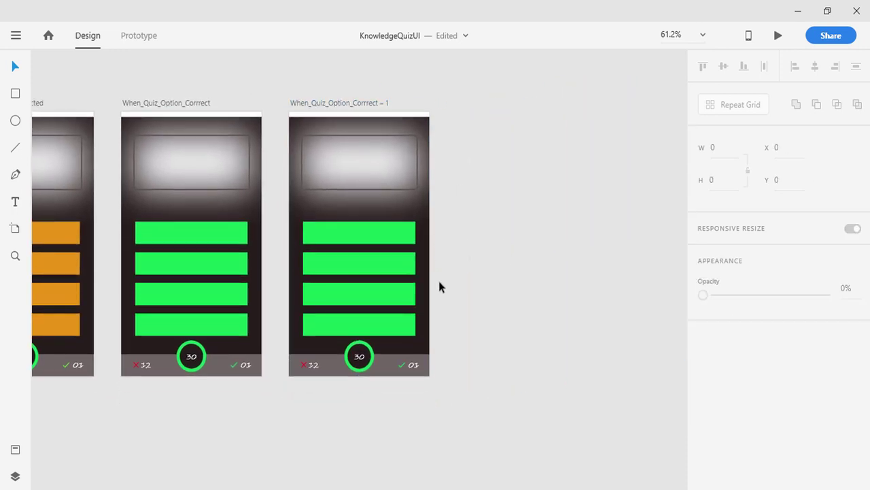
{"action": "left_click", "coordinate": [369, 105]}
{"action": "double_click", "coordinate": [365, 106]}
{"action": "left_click", "coordinate": [358, 104]}
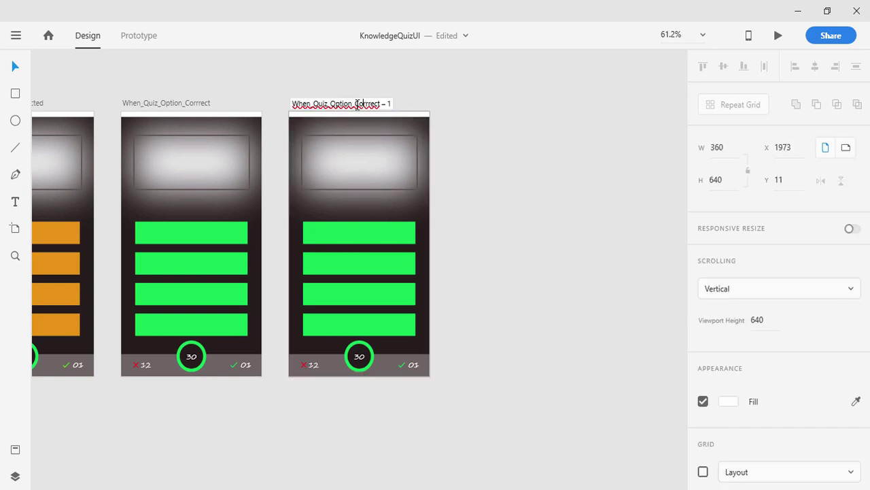
{"action": "mouse_move", "coordinate": [353, 104]}
{"action": "left_mouse_down"}
{"action": "mouse_move", "coordinate": [368, 104]}
{"action": "mouse_move", "coordinate": [344, 102]}
{"action": "left_mouse_up"}
{"action": "type", "text": "Wrong"}
{"action": "key", "text": "Return"}
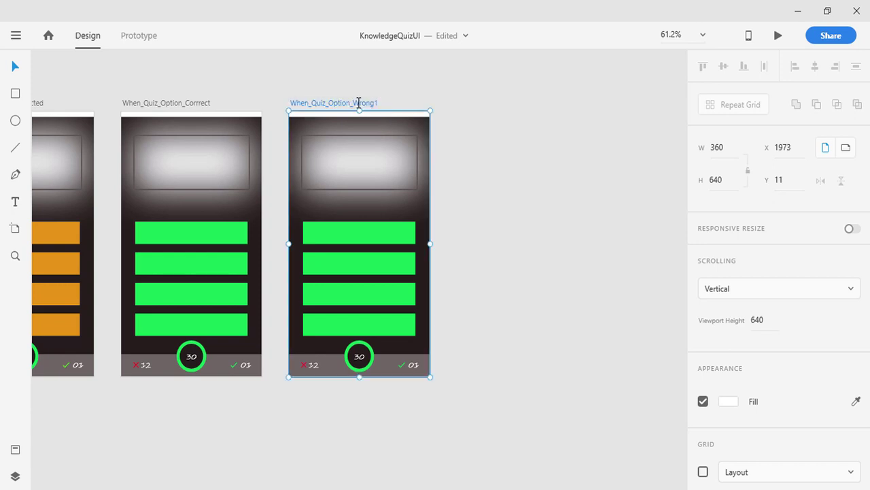
{"action": "left_click", "coordinate": [467, 236]}
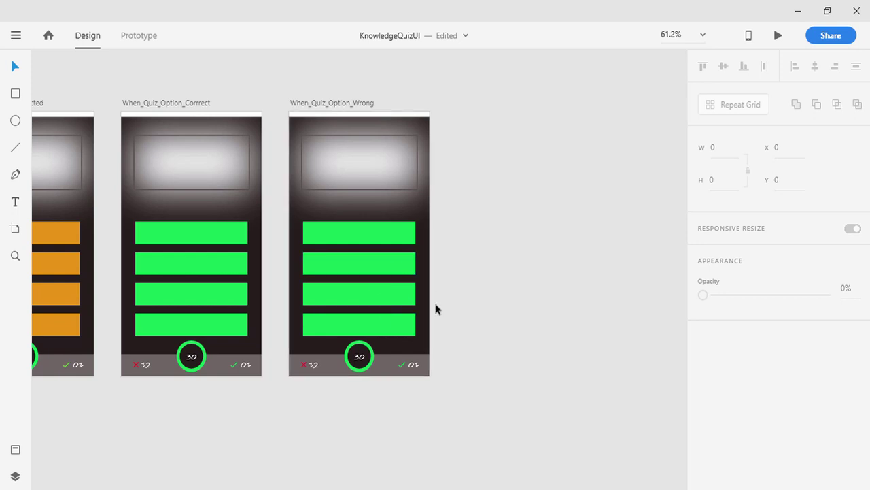
- Set the first answer bar's fill to red #DB1313
{"action": "left_click", "coordinate": [374, 235]}
{"action": "scroll", "coordinate": [624, 402], "scroll_direction": "down", "scroll_amount": 1}
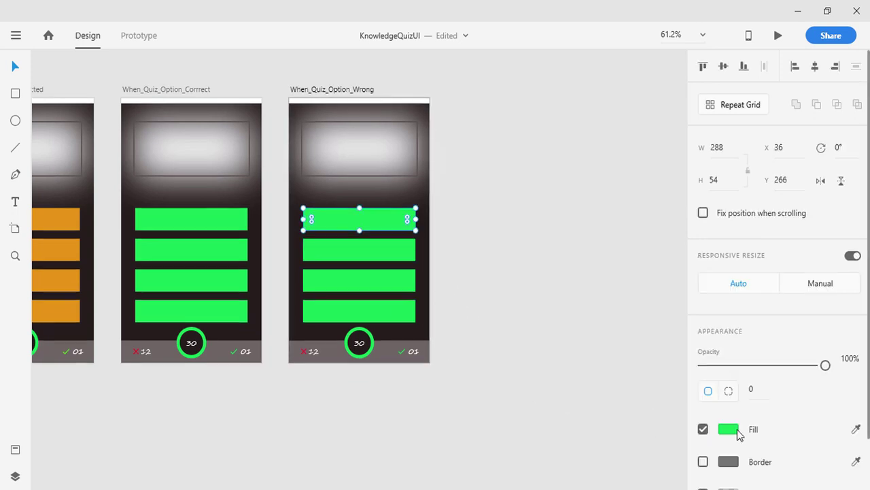
{"action": "left_click", "coordinate": [728, 429]}
{"action": "left_click", "coordinate": [659, 301]}
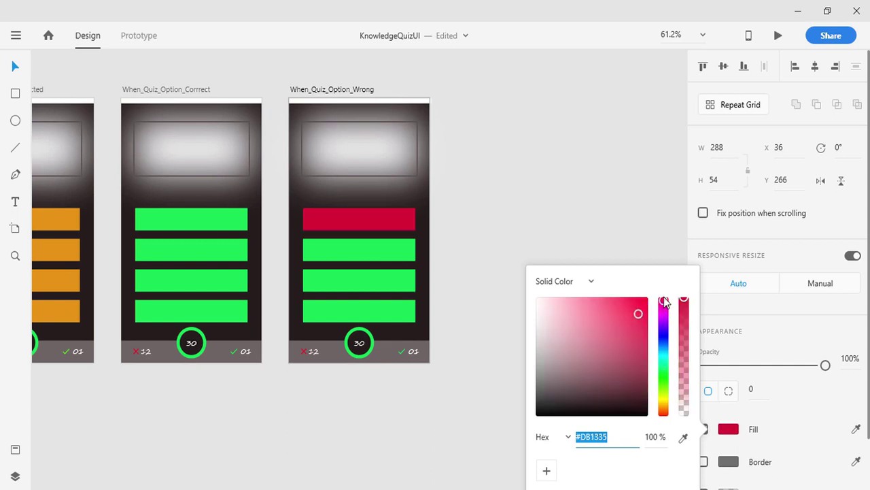
{"action": "left_click", "coordinate": [599, 252]}
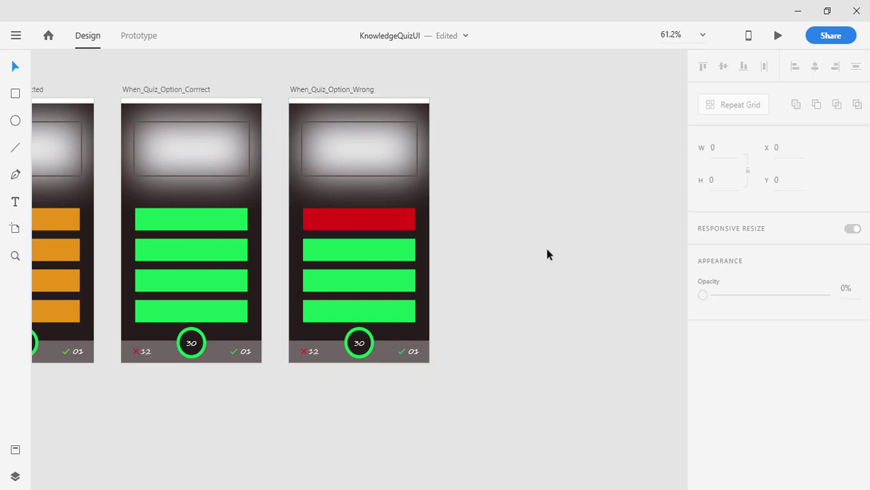
- Eyedrop the first bar's red onto the other three answer bars
{"action": "scroll", "coordinate": [419, 302], "scroll_direction": "up", "scroll_amount": 2}
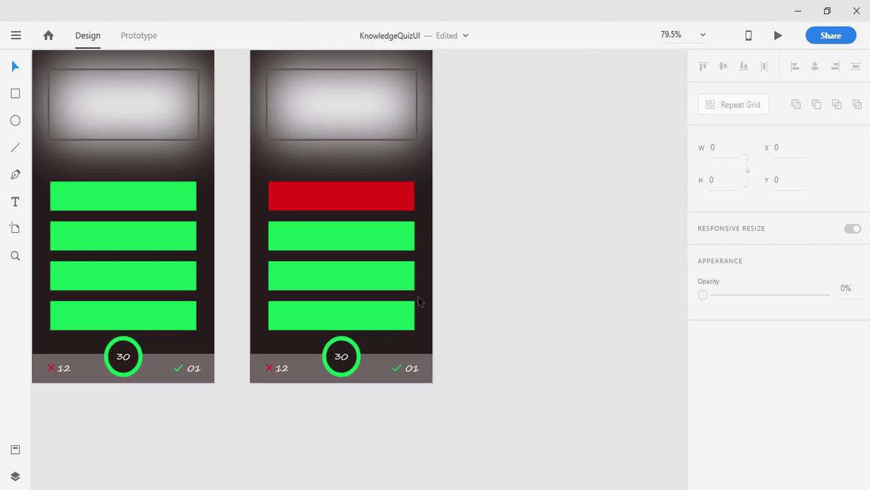
{"action": "left_click", "coordinate": [367, 230]}
{"action": "left_click", "coordinate": [367, 265], "text": "shift"}
{"action": "left_click", "coordinate": [375, 325], "text": "shift"}
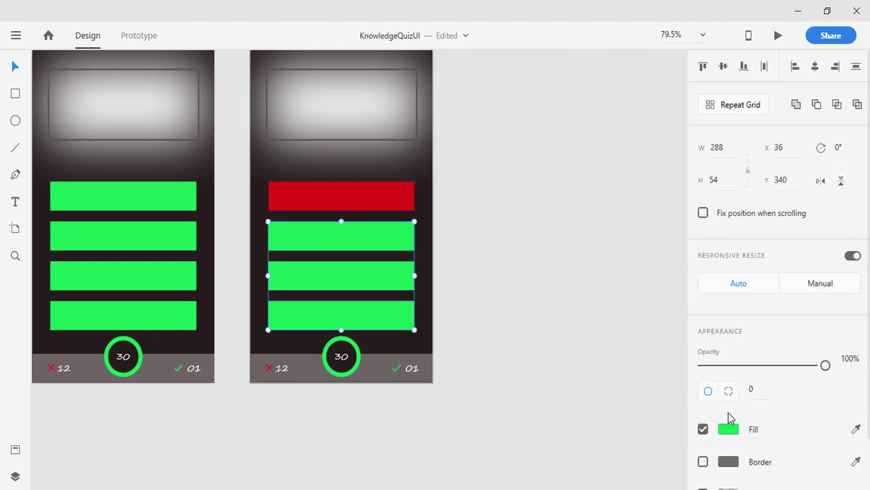
{"action": "left_click", "coordinate": [855, 429]}
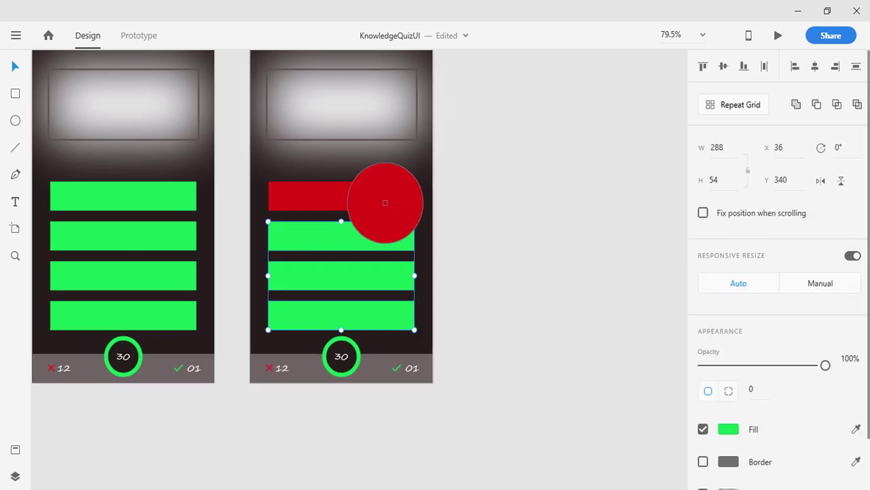
{"action": "left_click", "coordinate": [375, 196]}
{"action": "left_click", "coordinate": [492, 239]}
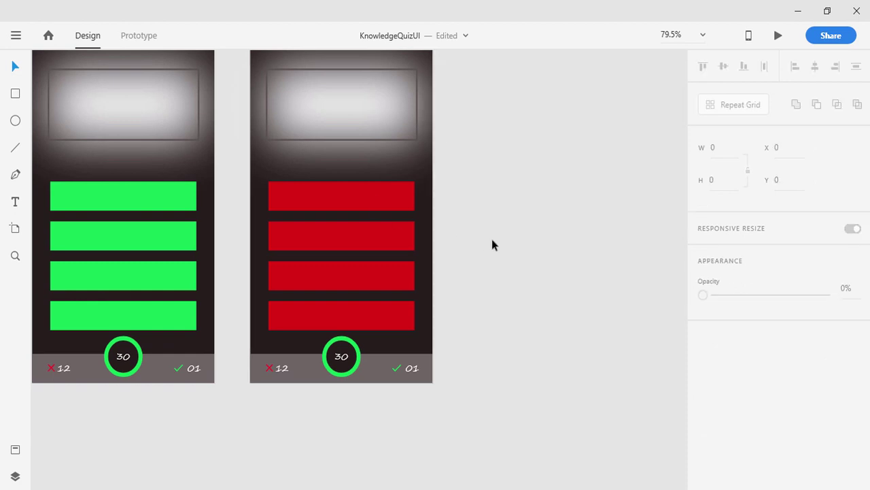
{"action": "scroll", "coordinate": [491, 239], "scroll_direction": "down", "scroll_amount": 3}
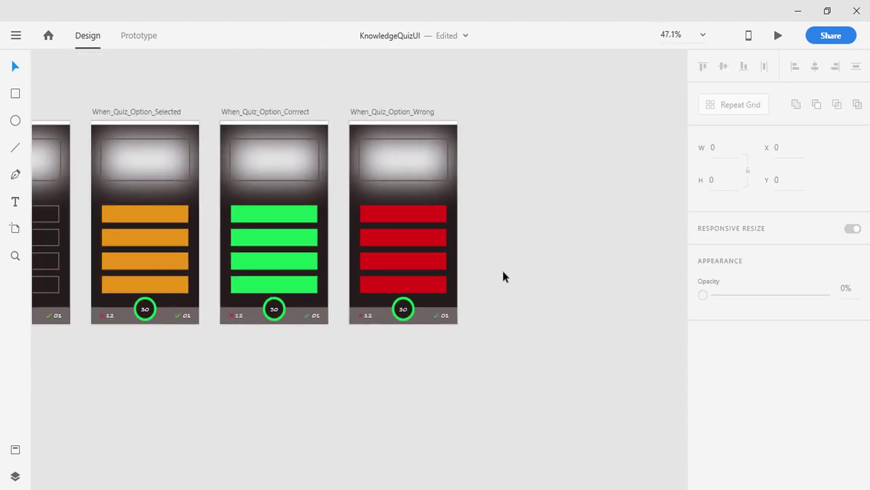
- Save the KnowledgeQuizUI document
{"action": "key", "text": "ctrl+s"}
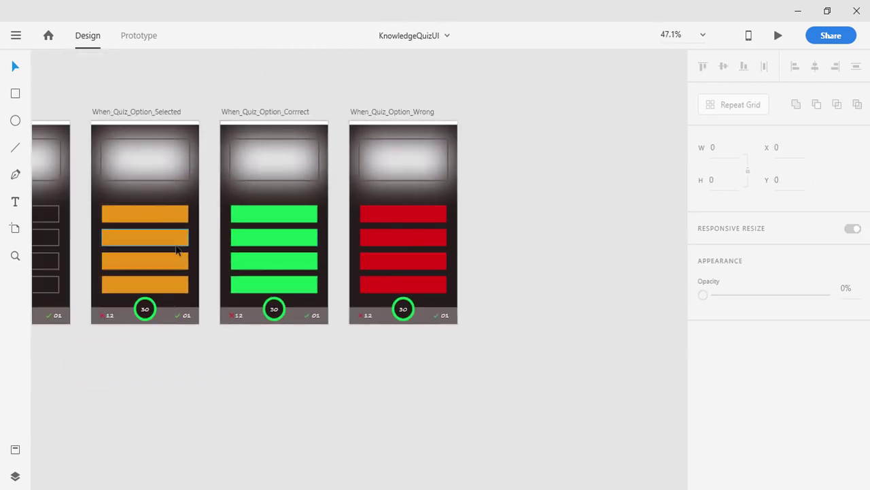
{"action": "left_click_drag", "start_coordinate": [280, 369], "coordinate": [412, 378]}
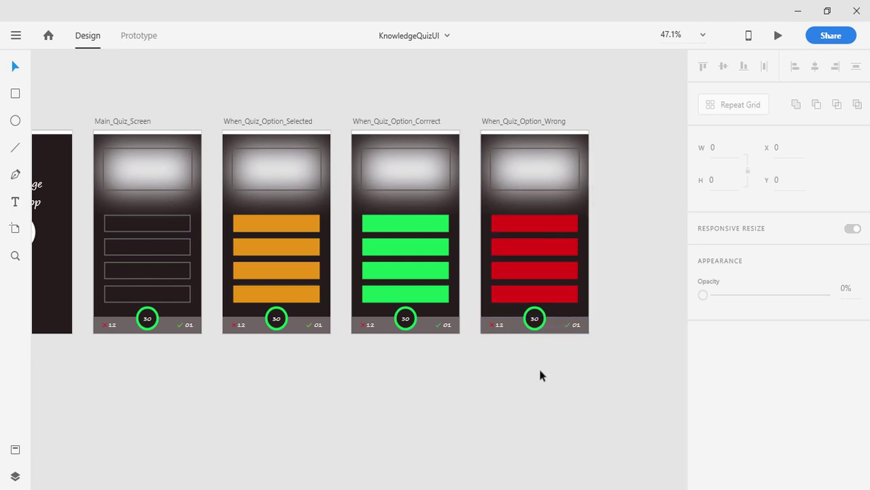
{"action": "left_click_drag", "start_coordinate": [604, 395], "coordinate": [324, 358]}
- Zoom in on the timer circle of When_Quiz_Option_Wrong
{"action": "scroll", "coordinate": [549, 388], "scroll_direction": "up", "scroll_amount": 5}
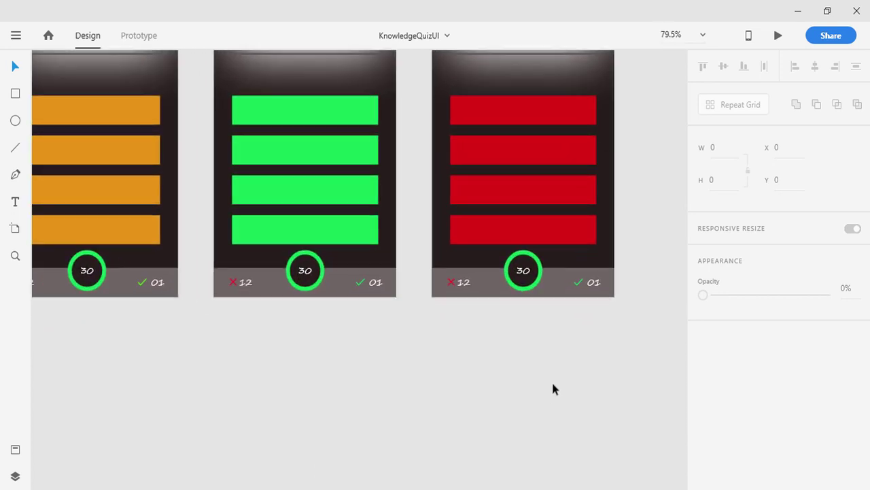
{"action": "scroll", "coordinate": [562, 392], "scroll_direction": "up", "scroll_amount": 3}
{"action": "left_click_drag", "start_coordinate": [551, 359], "coordinate": [535, 424]}
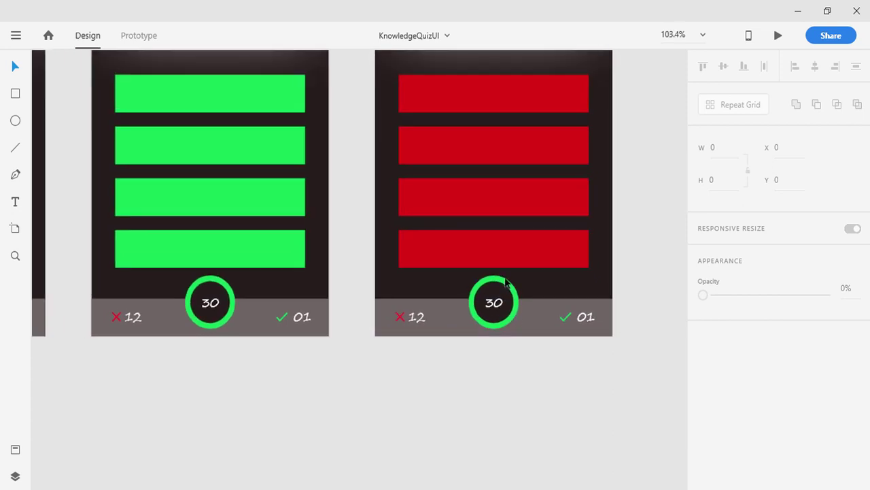
{"action": "scroll", "coordinate": [520, 386], "scroll_direction": "up", "scroll_amount": 5}
{"action": "left_click_drag", "start_coordinate": [529, 385], "coordinate": [519, 407]}
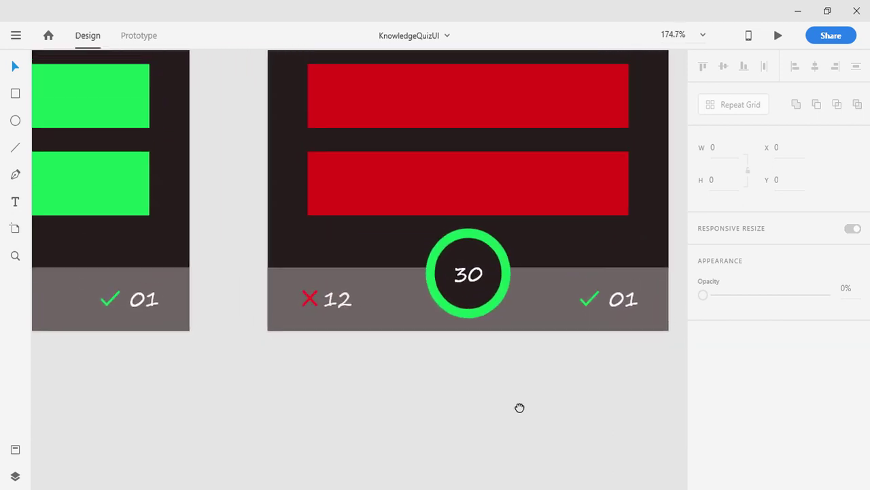
- Eyedrop the bars' red into the timer ring's border and the 30 text's fill
{"action": "left_click", "coordinate": [504, 286]}
{"action": "left_click", "coordinate": [729, 429]}
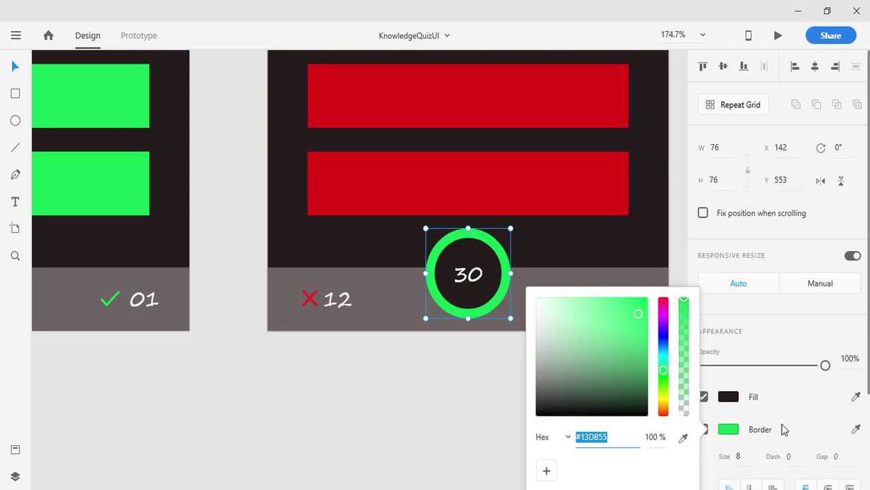
{"action": "left_click", "coordinate": [856, 429]}
{"action": "left_click", "coordinate": [586, 193]}
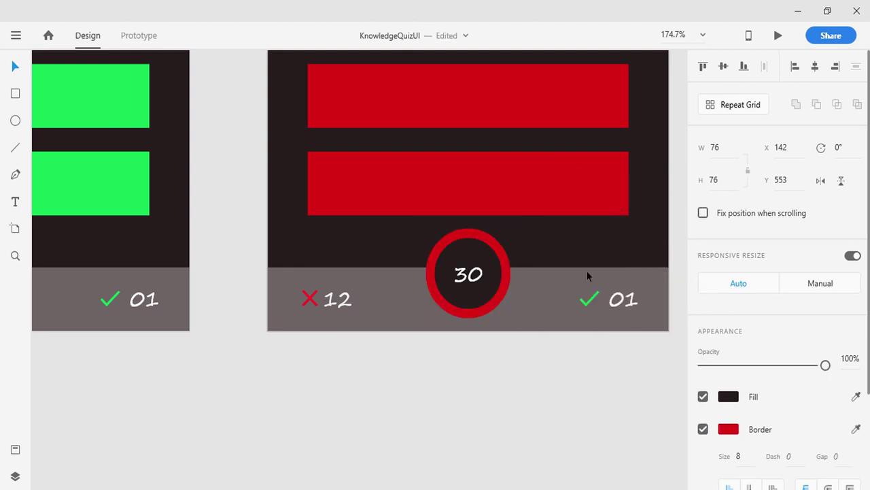
{"action": "left_click", "coordinate": [468, 274]}
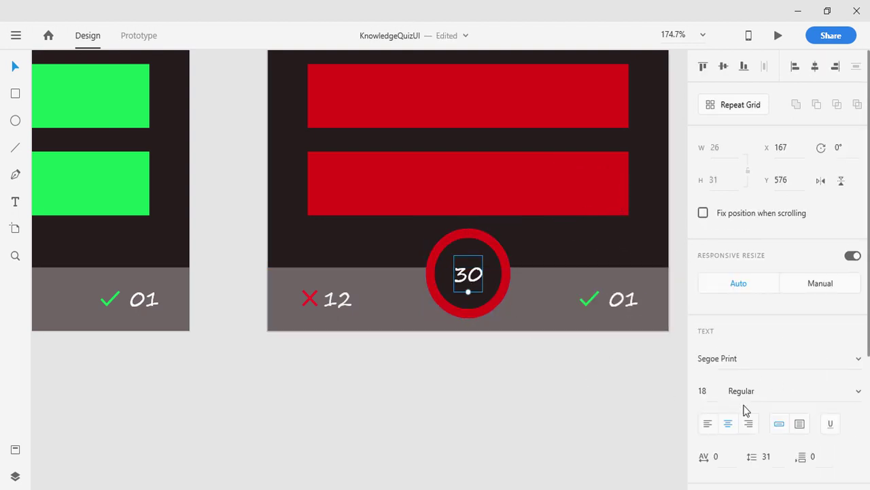
{"action": "scroll", "coordinate": [744, 410], "scroll_direction": "down", "scroll_amount": 3}
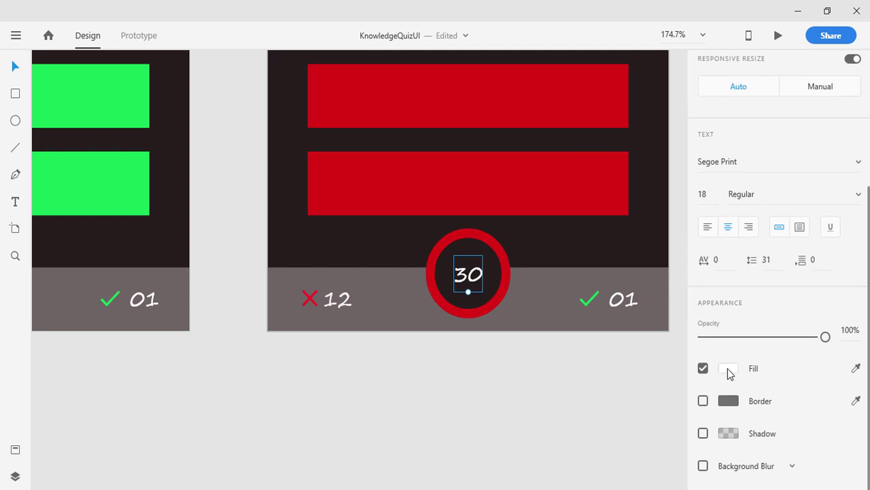
{"action": "left_click", "coordinate": [728, 369]}
{"action": "left_click", "coordinate": [855, 368]}
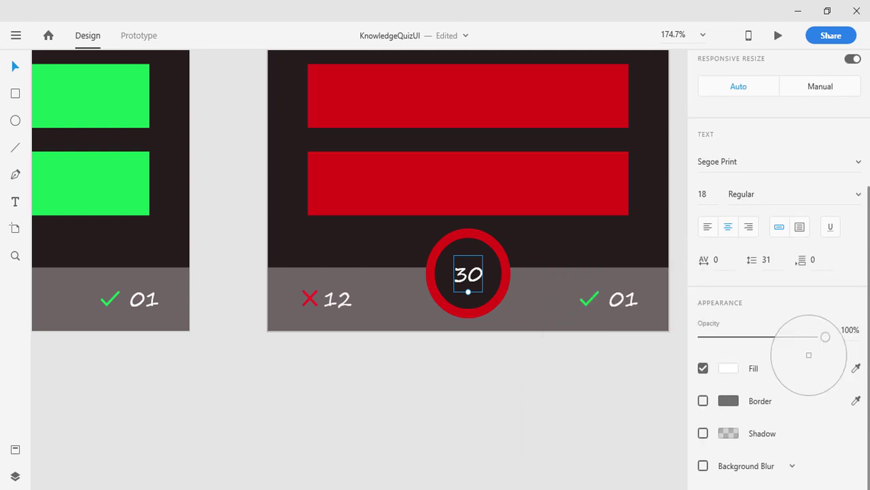
{"action": "left_click", "coordinate": [504, 272]}
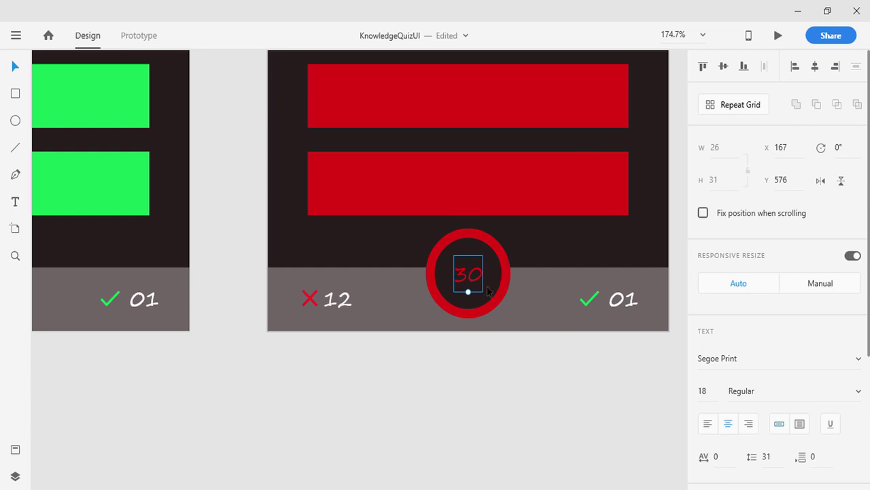
- Set the timer circle's fill to white
{"action": "left_click", "coordinate": [488, 290]}
{"action": "left_click", "coordinate": [729, 397]}
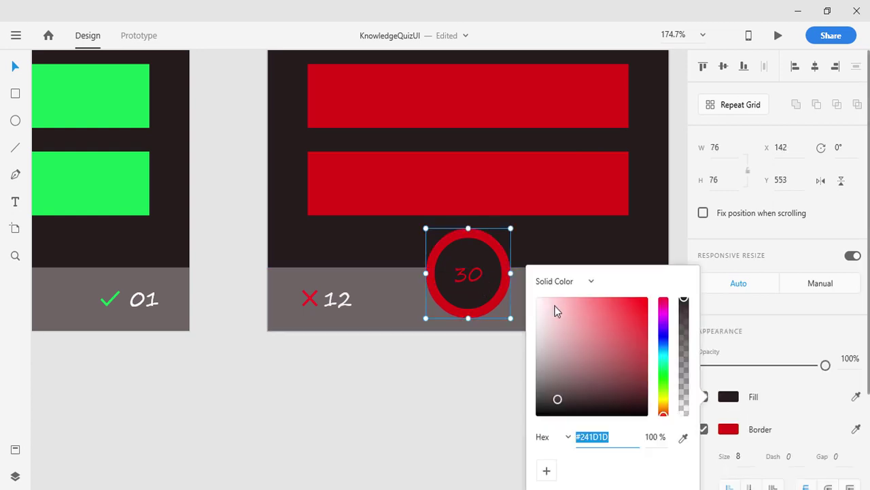
{"action": "left_click_drag", "start_coordinate": [555, 311], "coordinate": [527, 291]}
{"action": "left_click", "coordinate": [463, 385]}
- Change the timer text from 30 to 0
{"action": "double_click", "coordinate": [468, 276]}
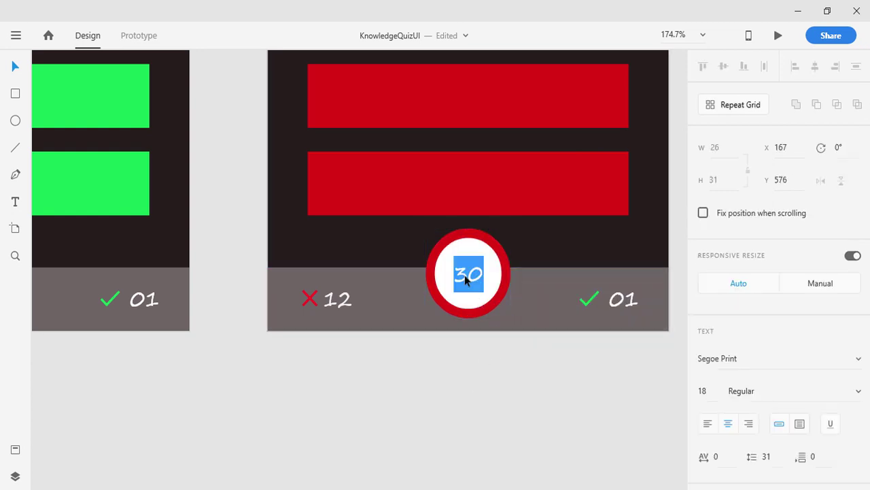
{"action": "left_click", "coordinate": [468, 277]}
{"action": "key", "text": "BackSpace"}
{"action": "key", "text": "Escape"}
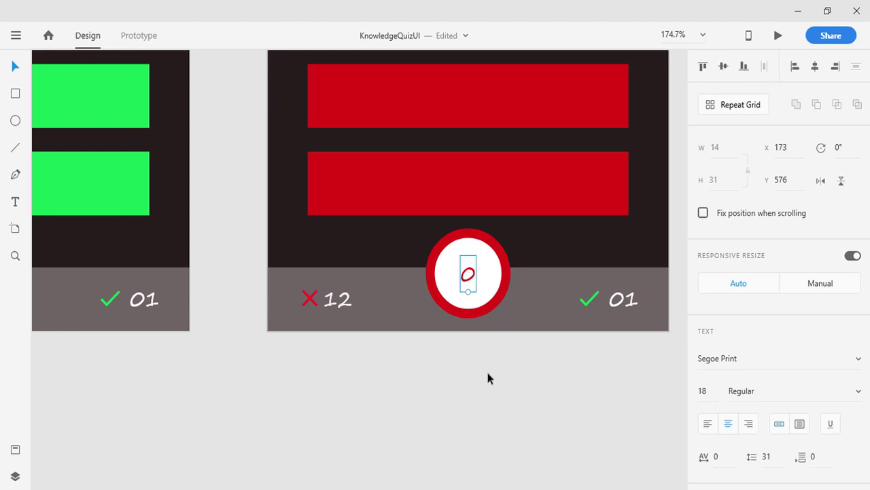
{"action": "scroll", "coordinate": [487, 369], "scroll_direction": "down", "scroll_amount": 3}
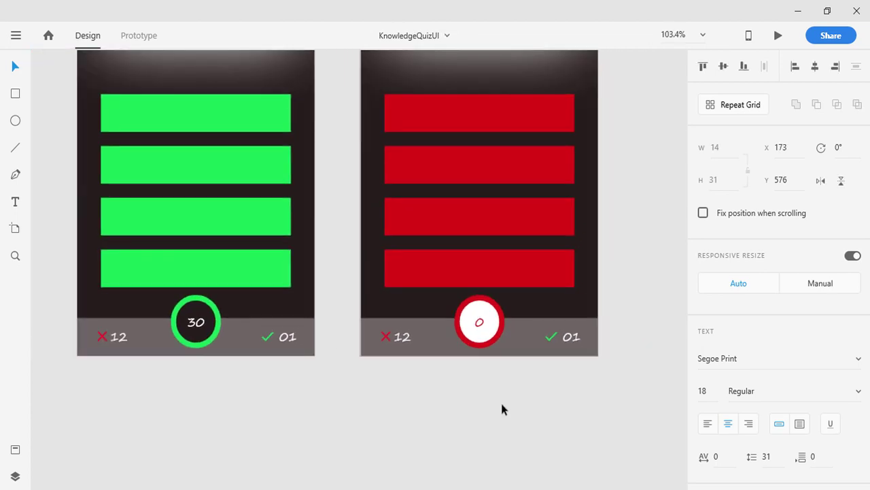
{"action": "scroll", "coordinate": [501, 403], "scroll_direction": "down", "scroll_amount": 3}
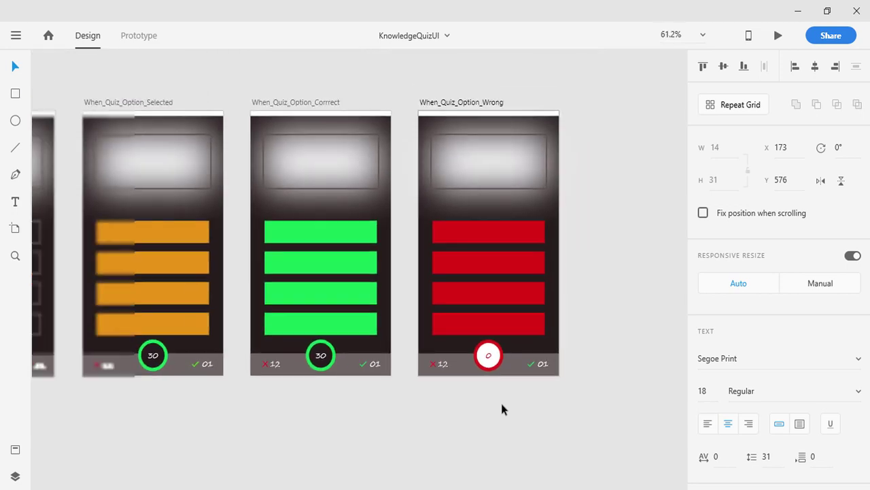
{"action": "left_click_drag", "start_coordinate": [412, 451], "coordinate": [440, 435]}
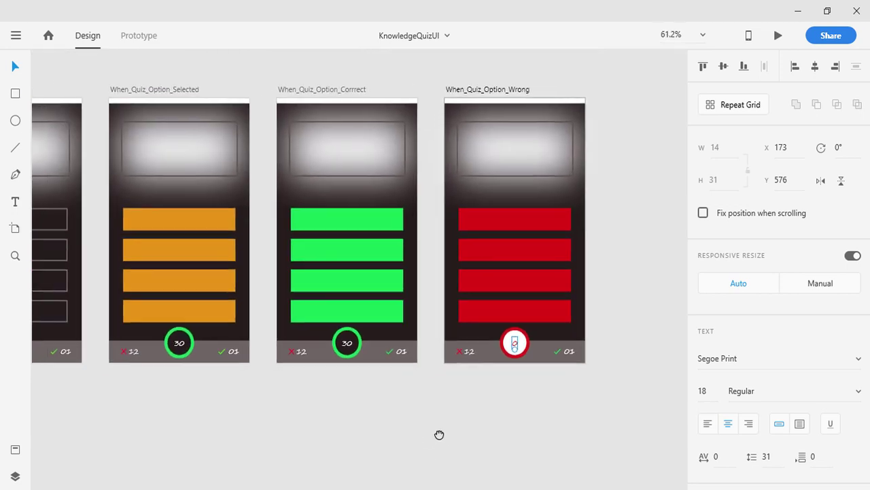